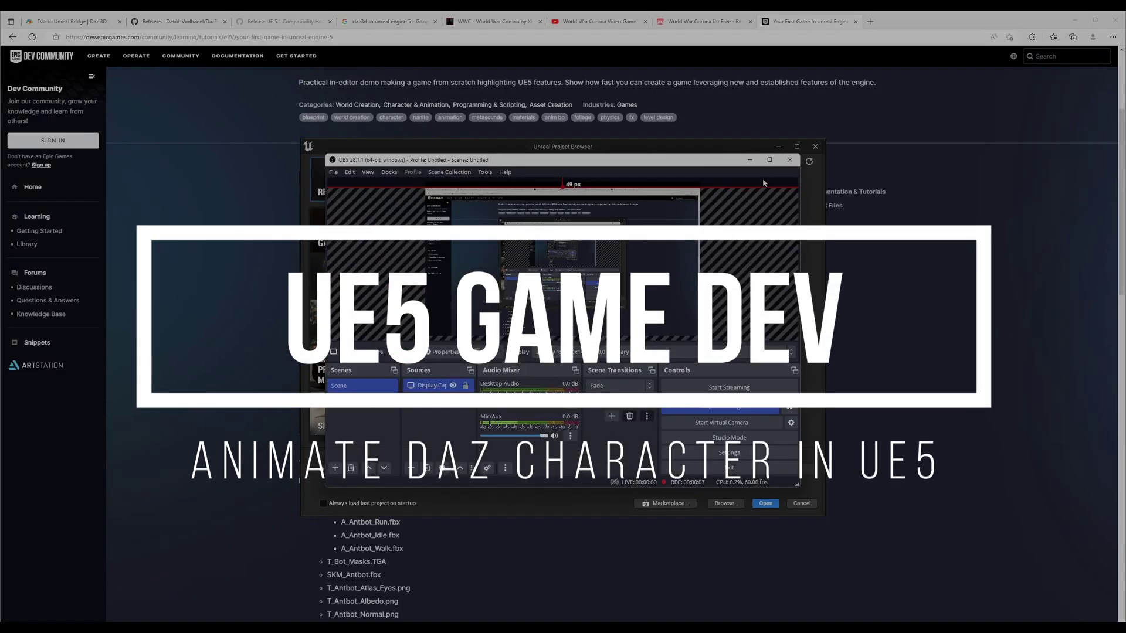
Choose the Third Person template from the Games project category.
click(749, 161)
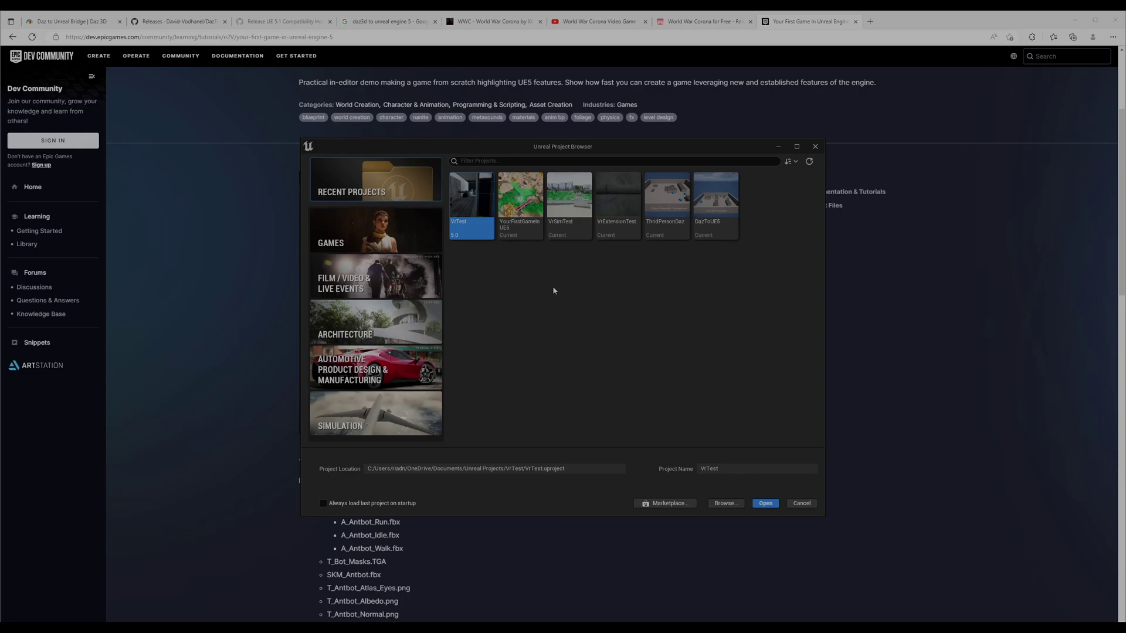
click(400, 231)
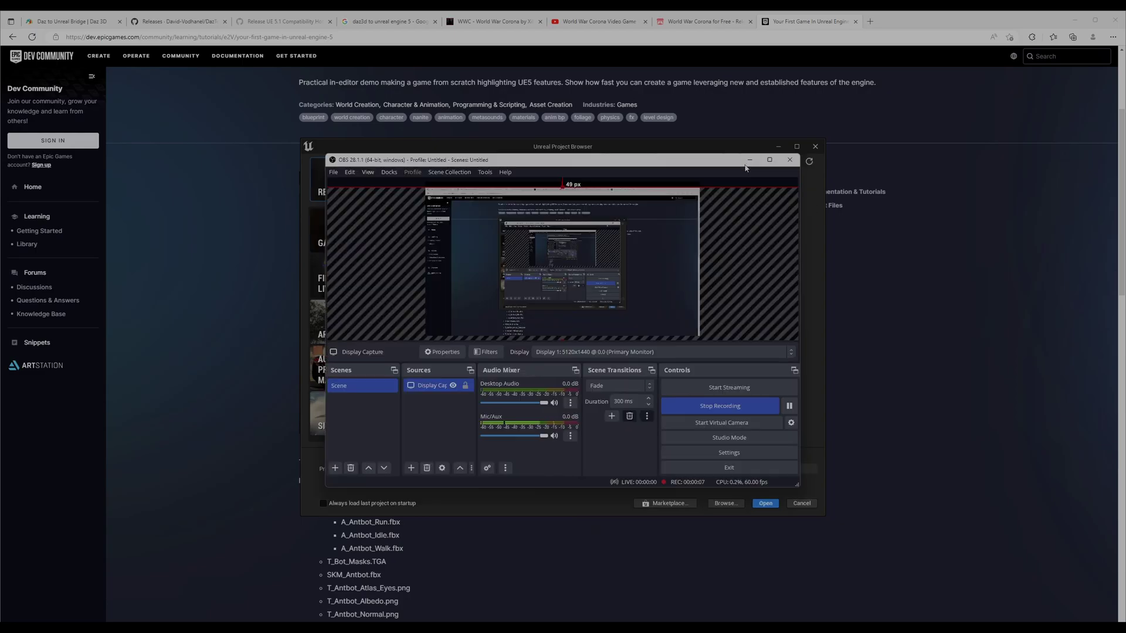
click(746, 160)
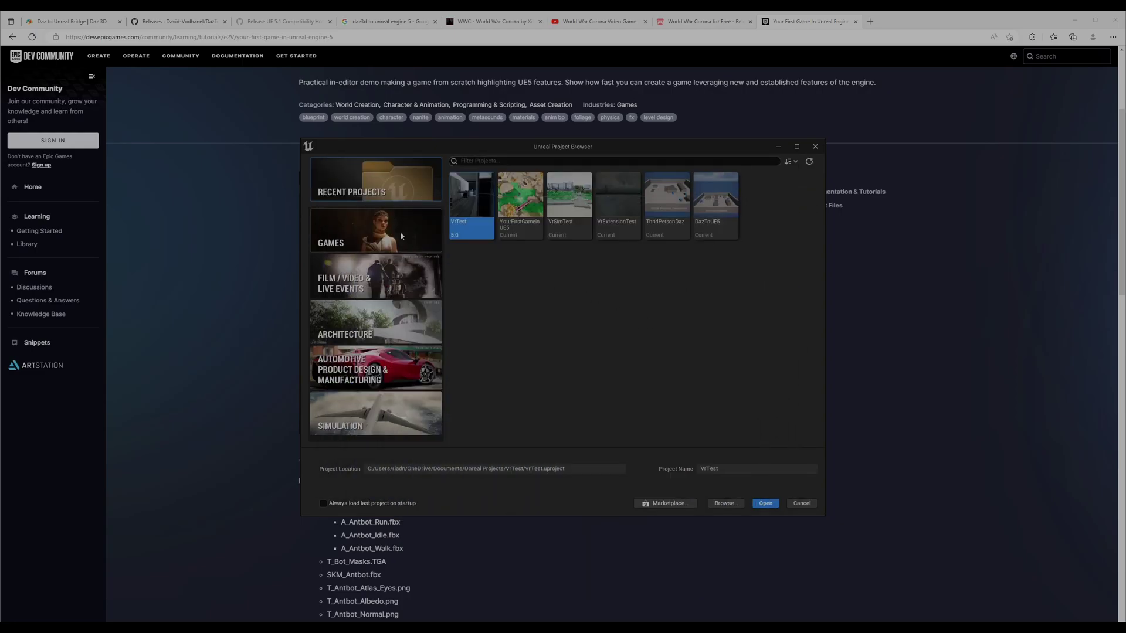
click(400, 231)
click(567, 188)
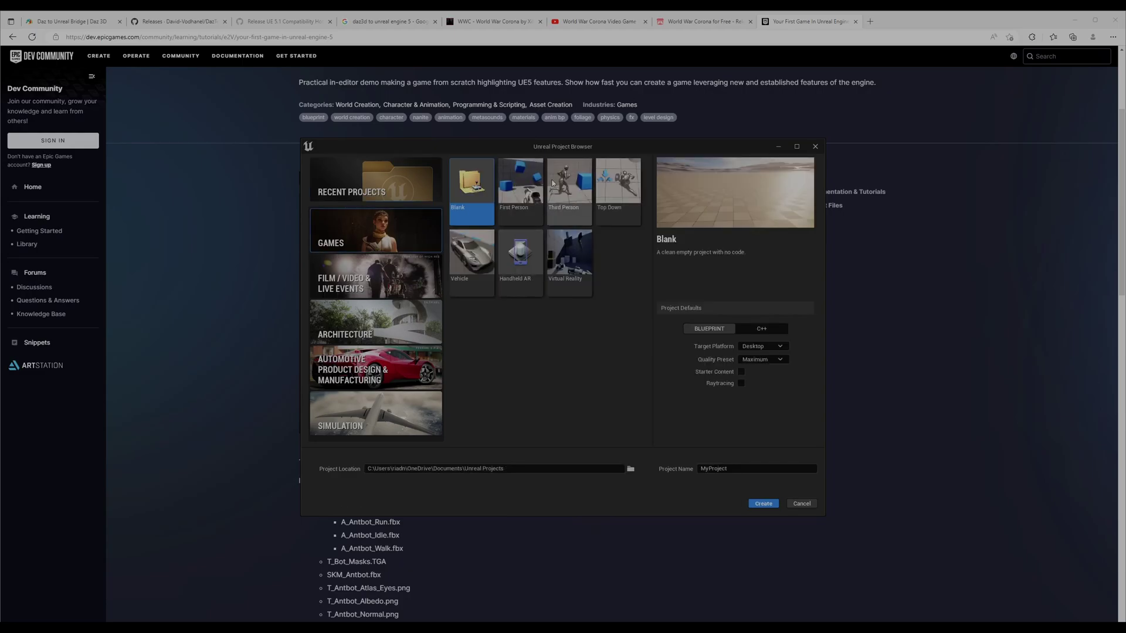
Name the project ThirdDazToUE5 and create it.
double_click(712, 469)
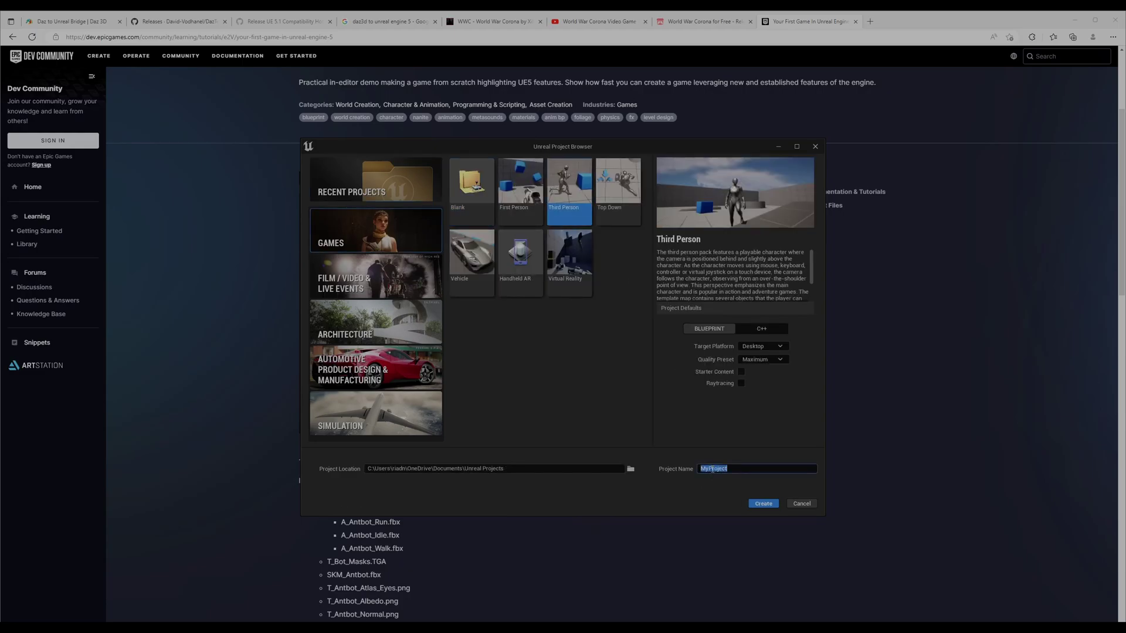
text(ThirdDazToUE%)
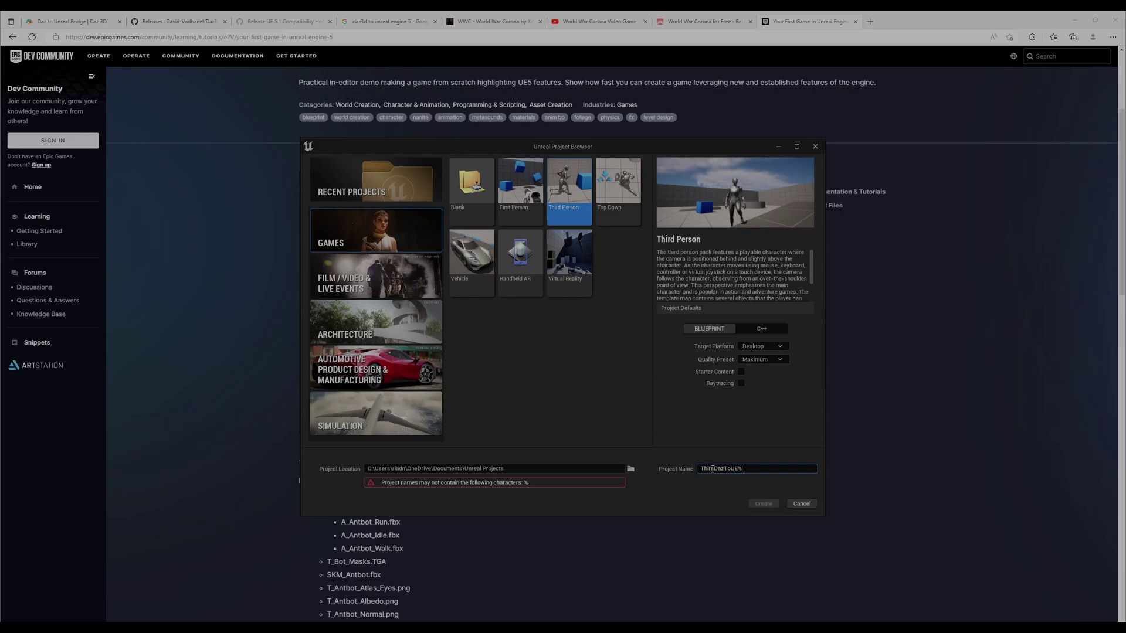
key(BackSpace)
text(5)
click(763, 503)
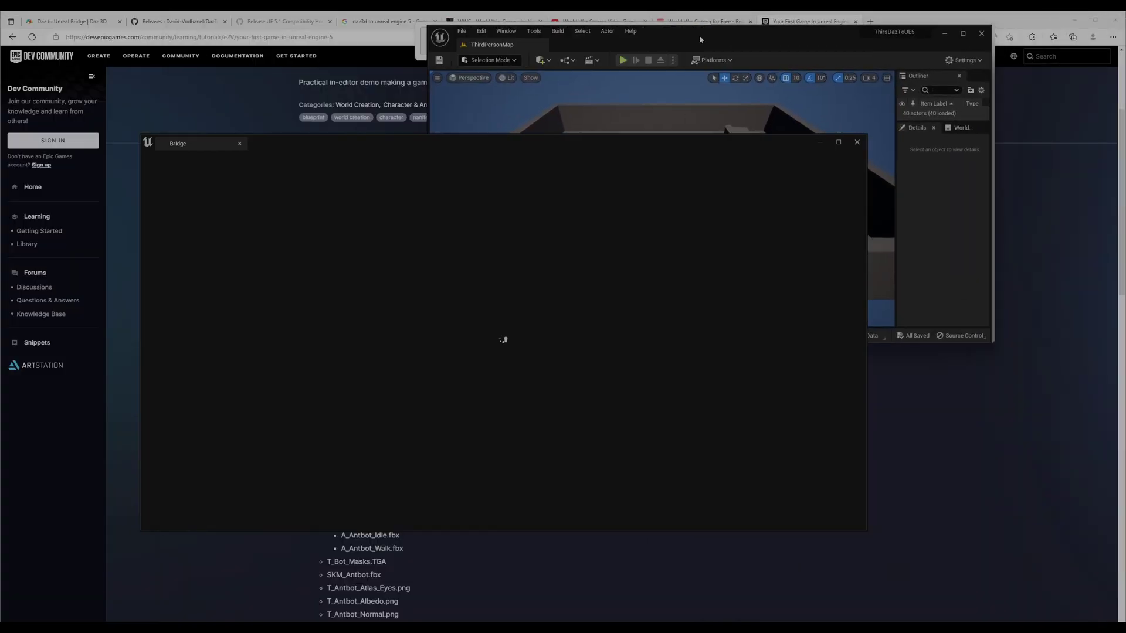
Maximize the new editor window and close the Quixel Bridge window.
double_click(700, 39)
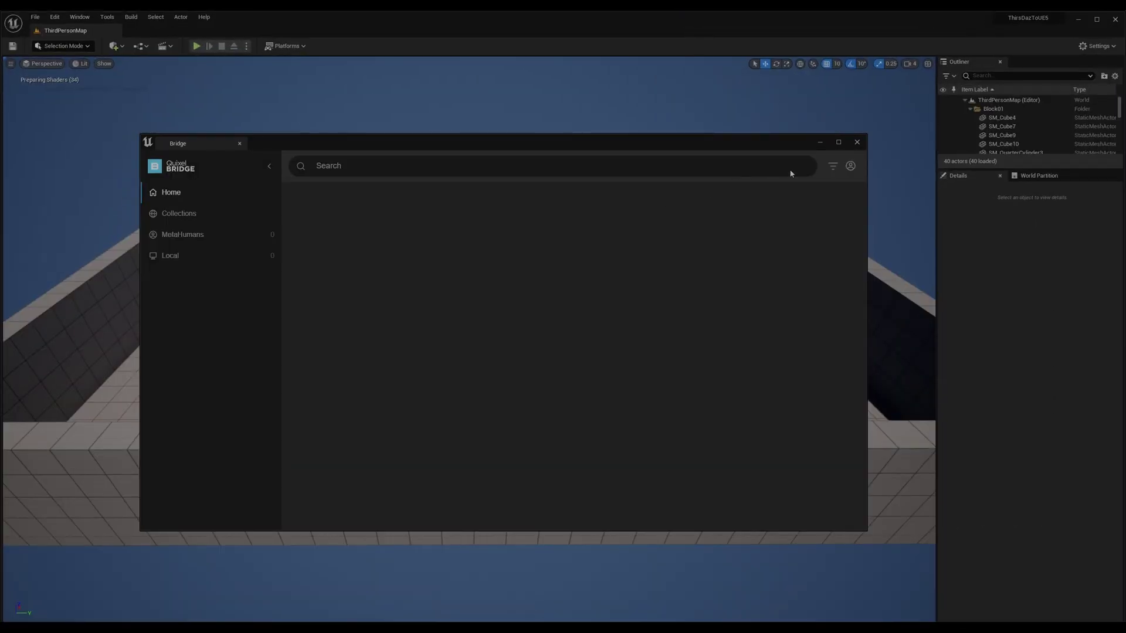
click(856, 142)
click(204, 16)
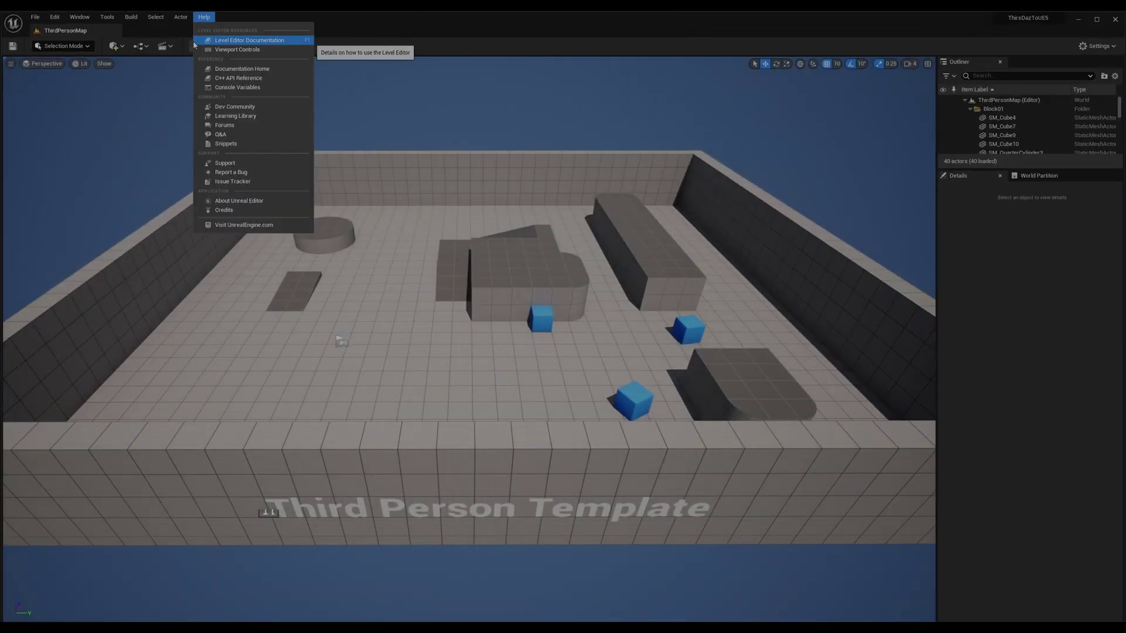
click(163, 35)
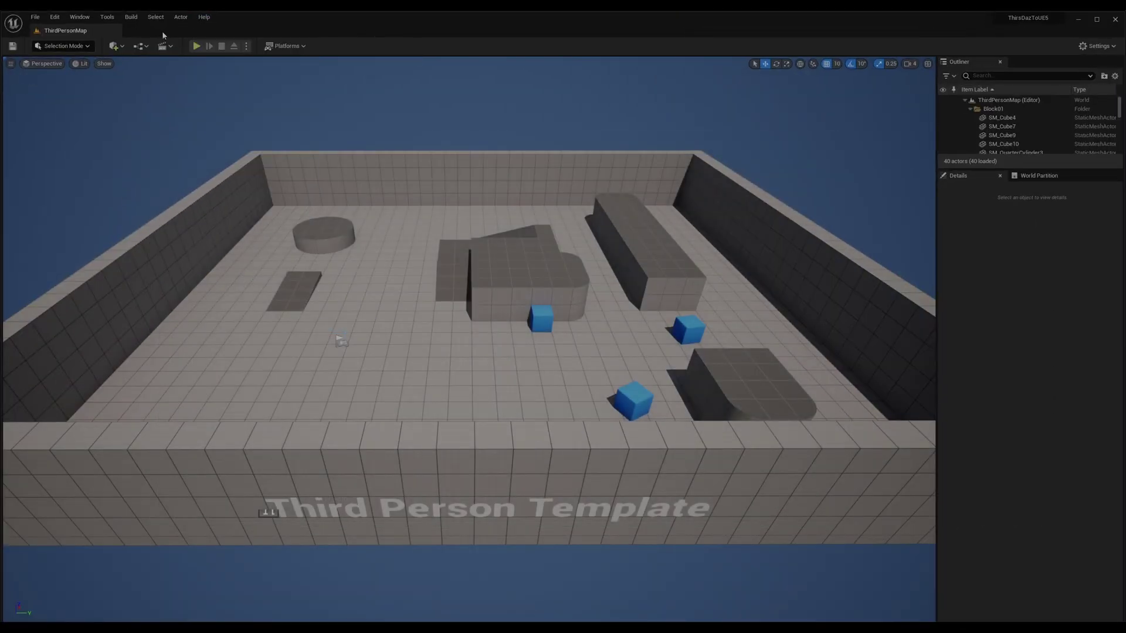
click(79, 17)
Search plugins for 'daz', enable DazToUnreal, and restart the editor.
mouse_move(60, 16)
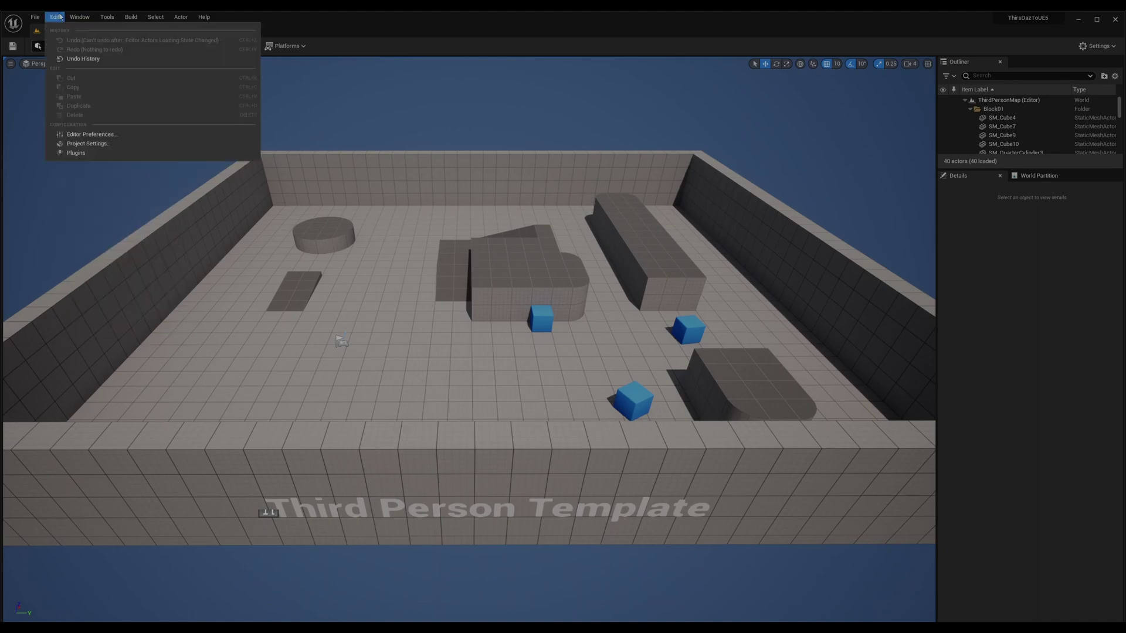
click(76, 153)
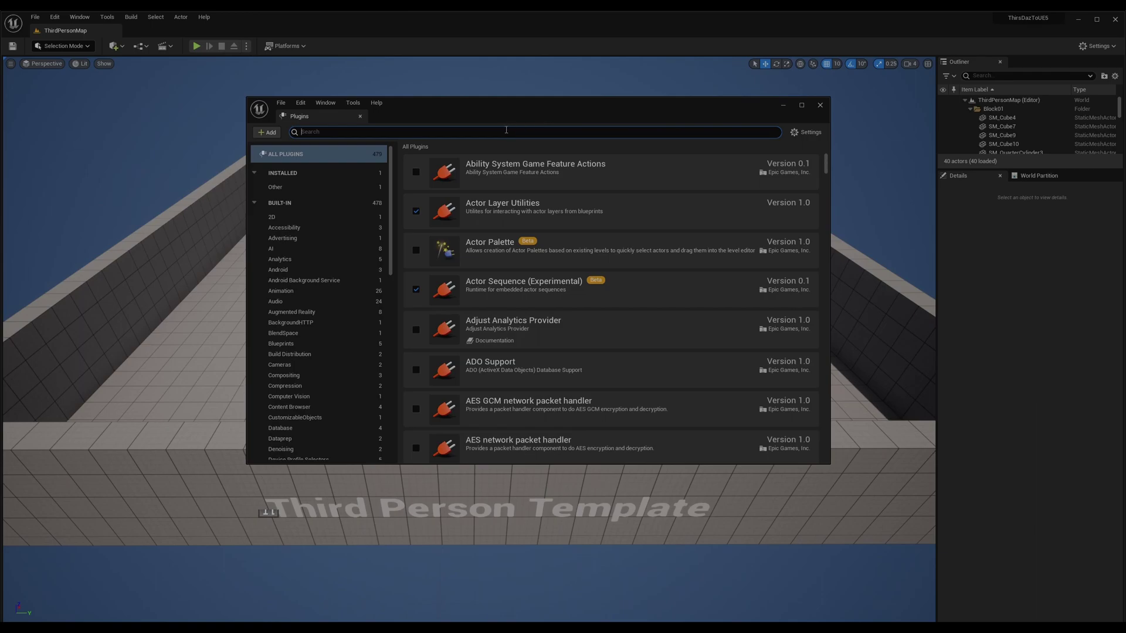
text(daz)
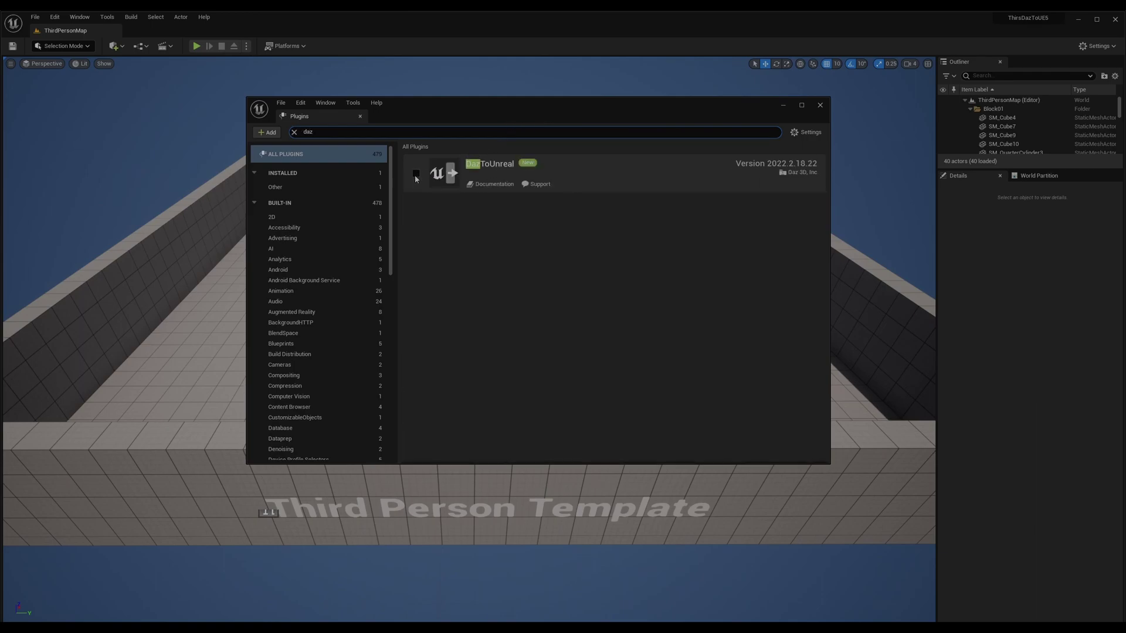
click(416, 174)
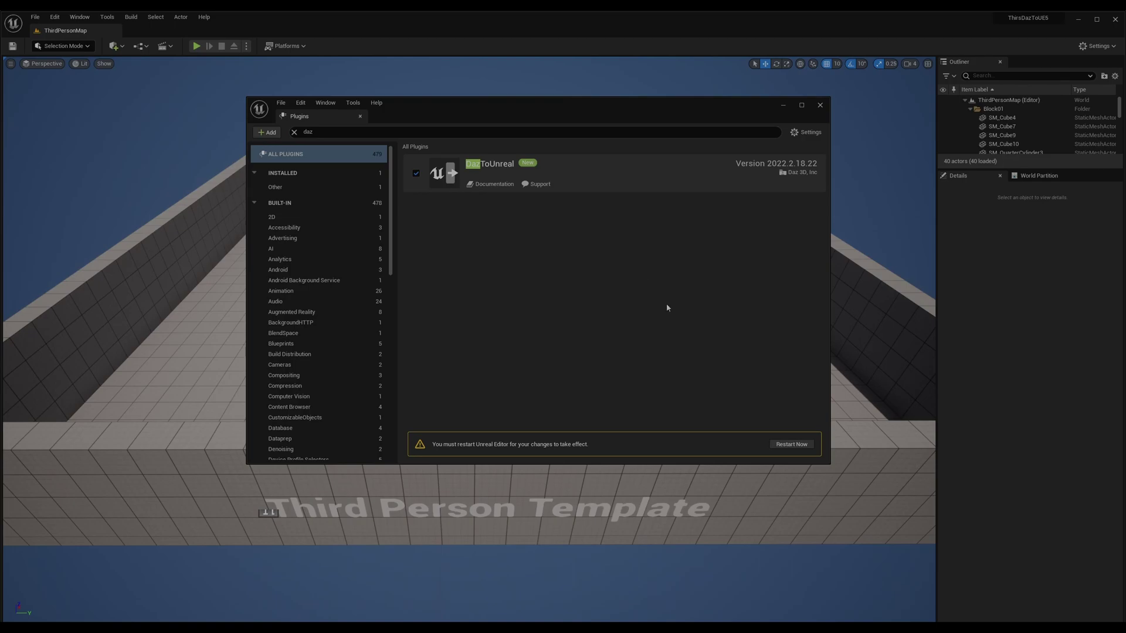
click(789, 445)
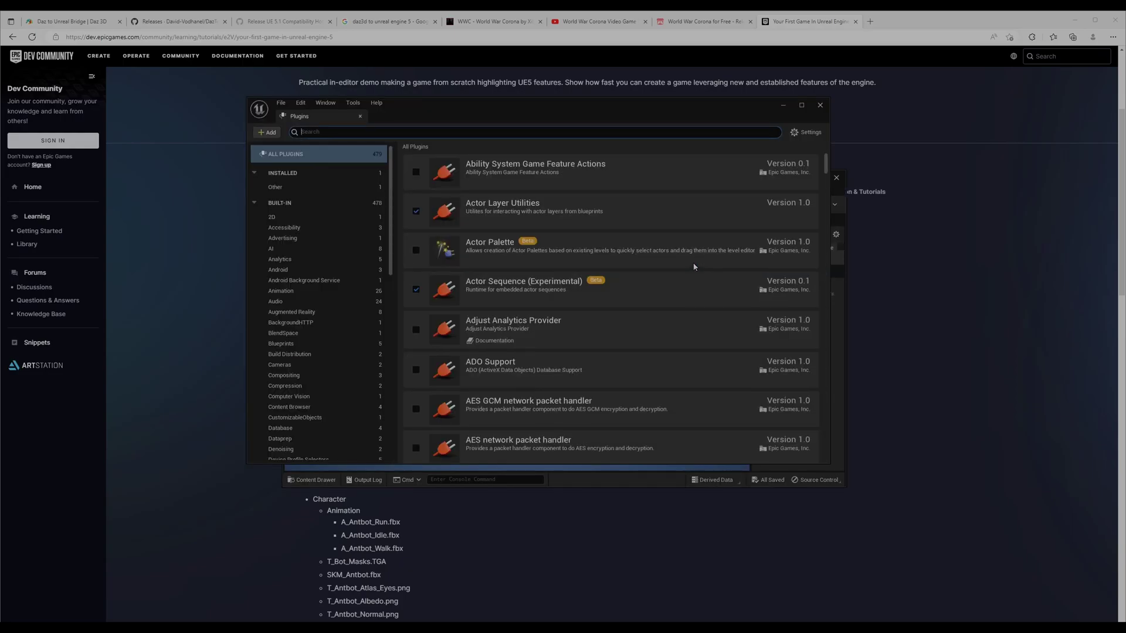
Close the Plugins window and maximize the restarted editor.
click(820, 105)
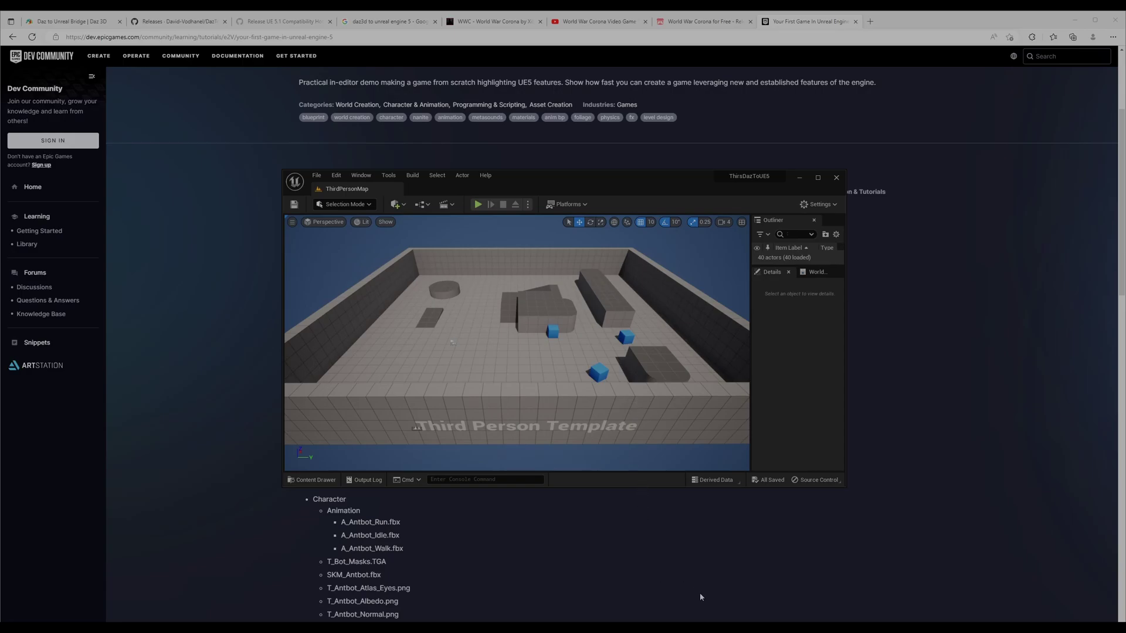
key(super+Up)
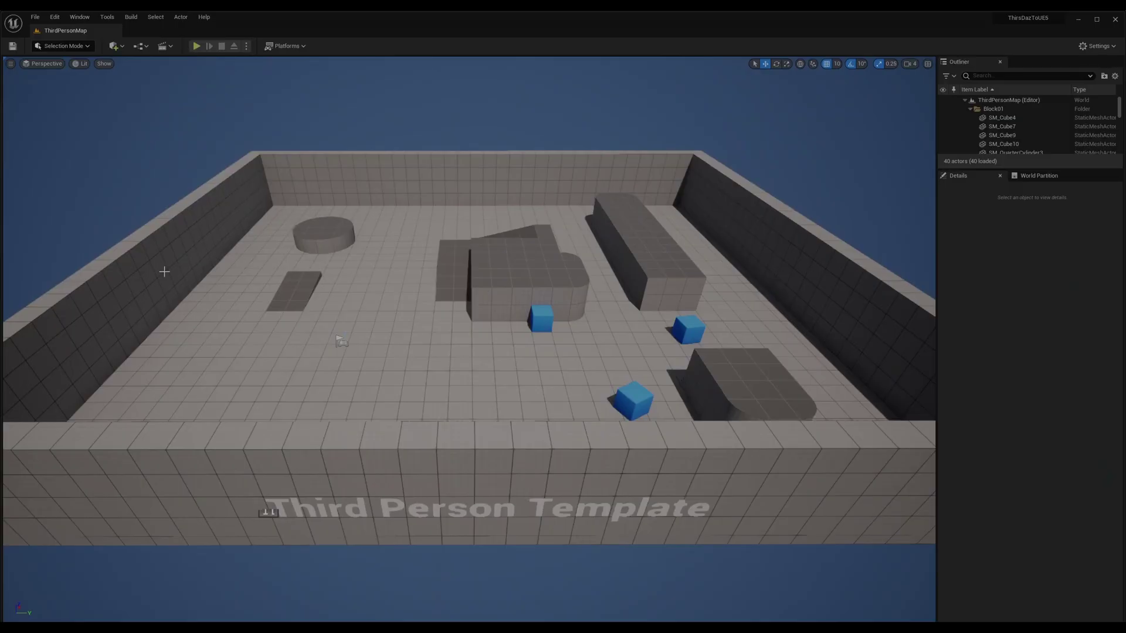
click(51, 125)
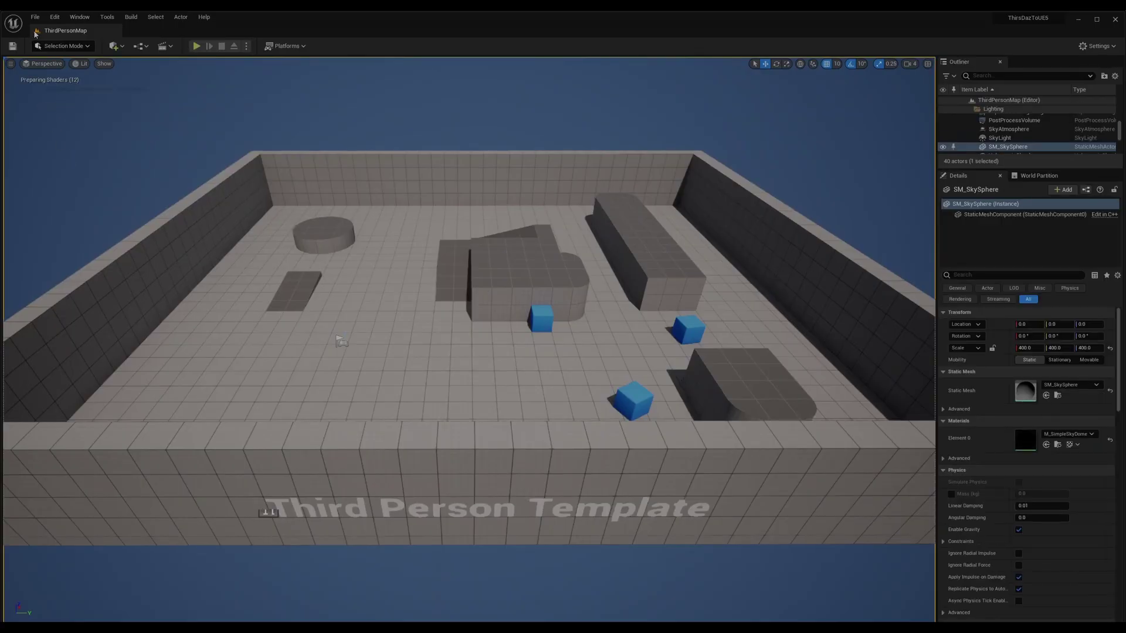
click(55, 17)
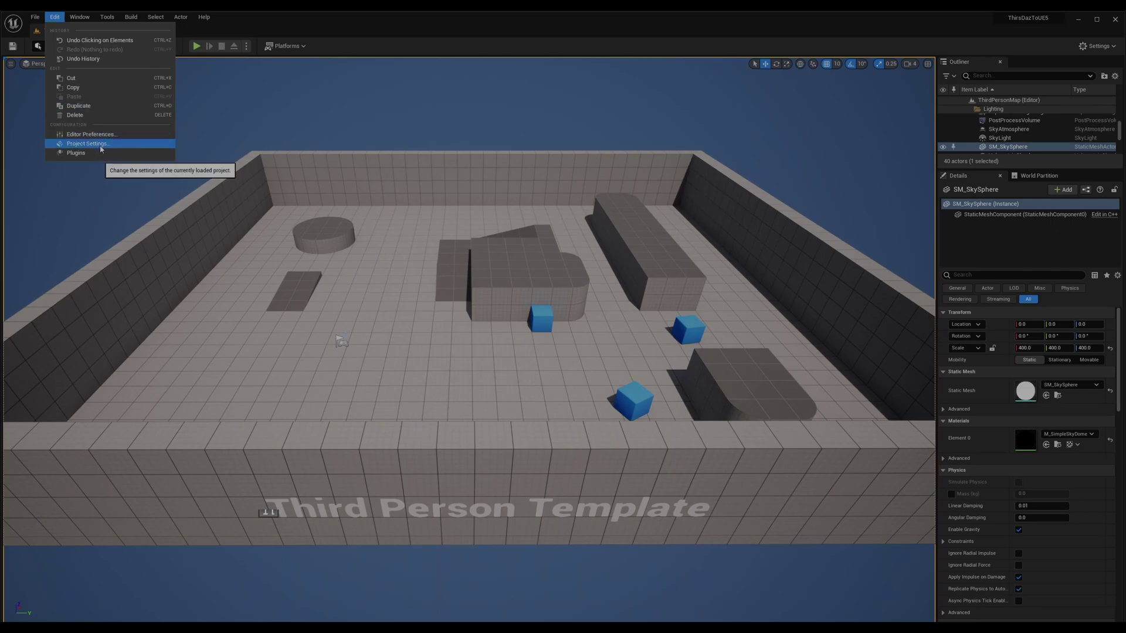
Open Project Settings on the Plugins > Daz to Unreal Settings page.
click(87, 143)
scroll(343, 211, down, 15)
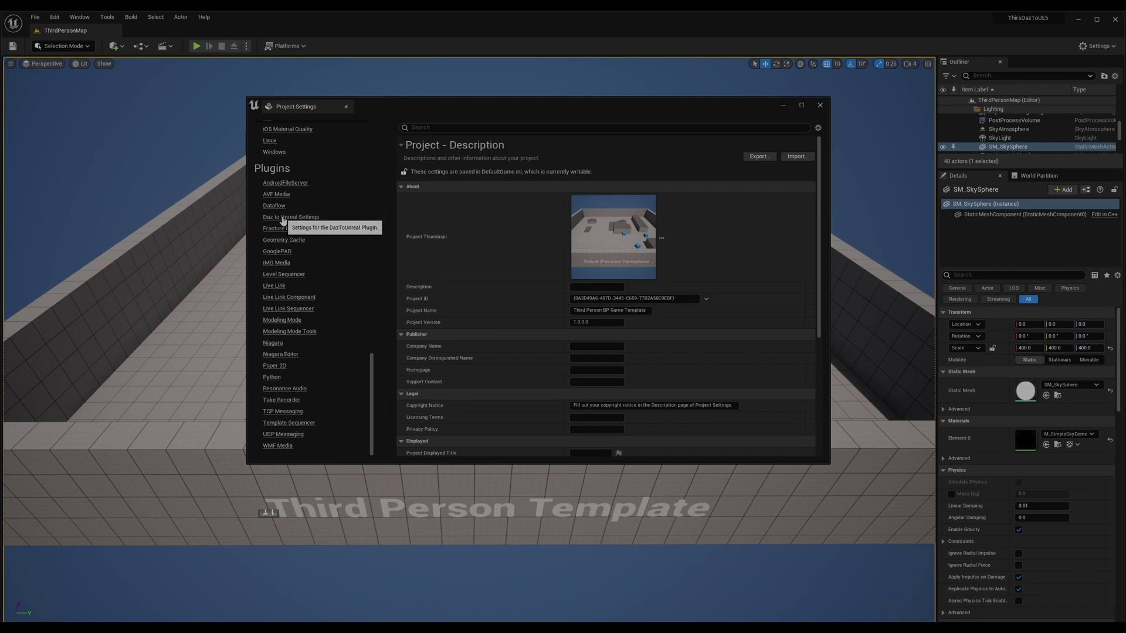
click(283, 218)
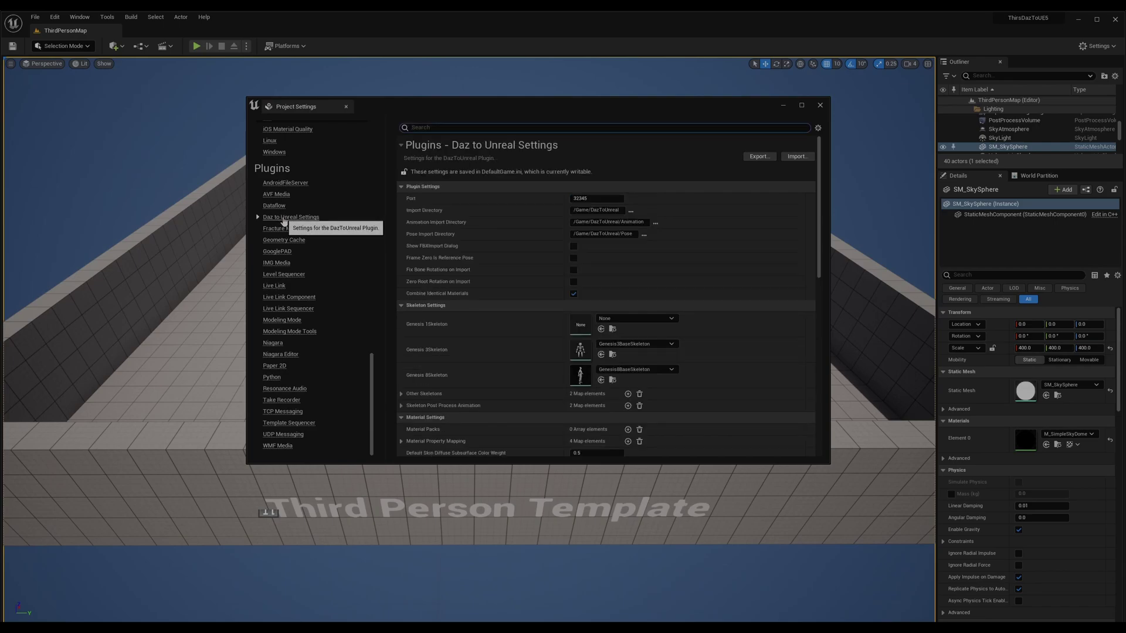
scroll(563, 199, down, 1)
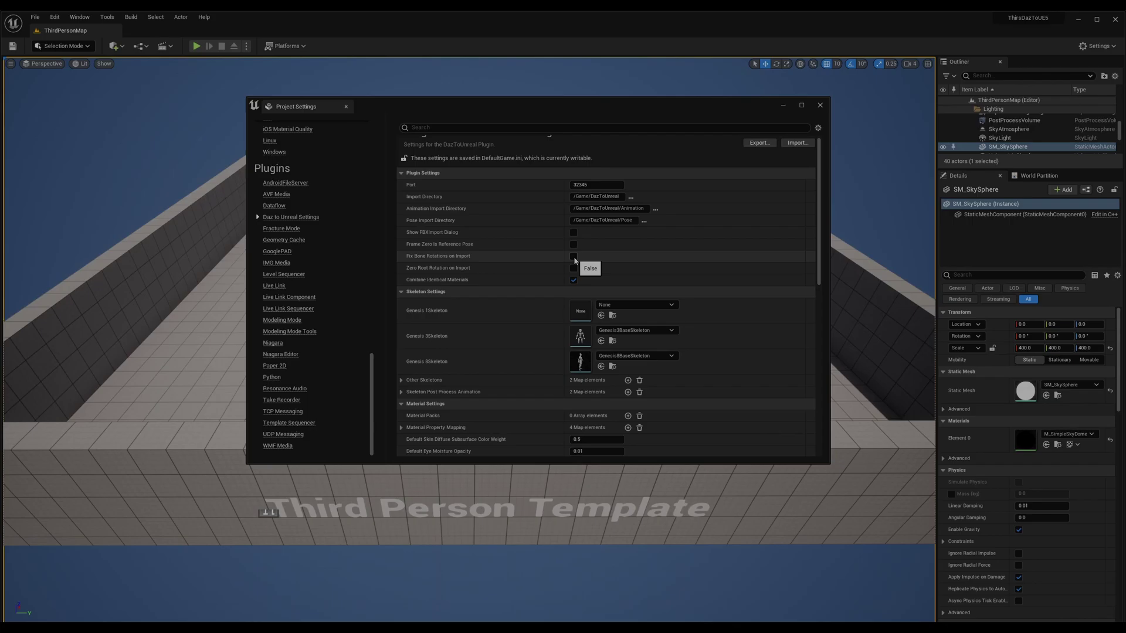
Enable Fix Bone Rotations on Import and Zero Root Rotation on Import, then close Project Settings.
click(573, 256)
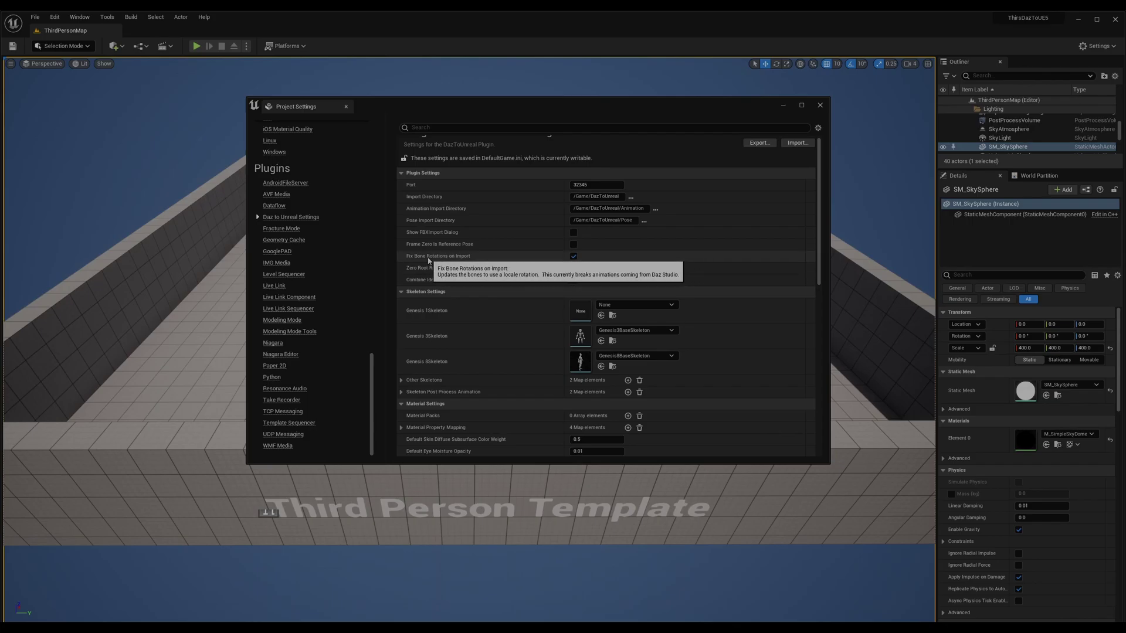
click(574, 269)
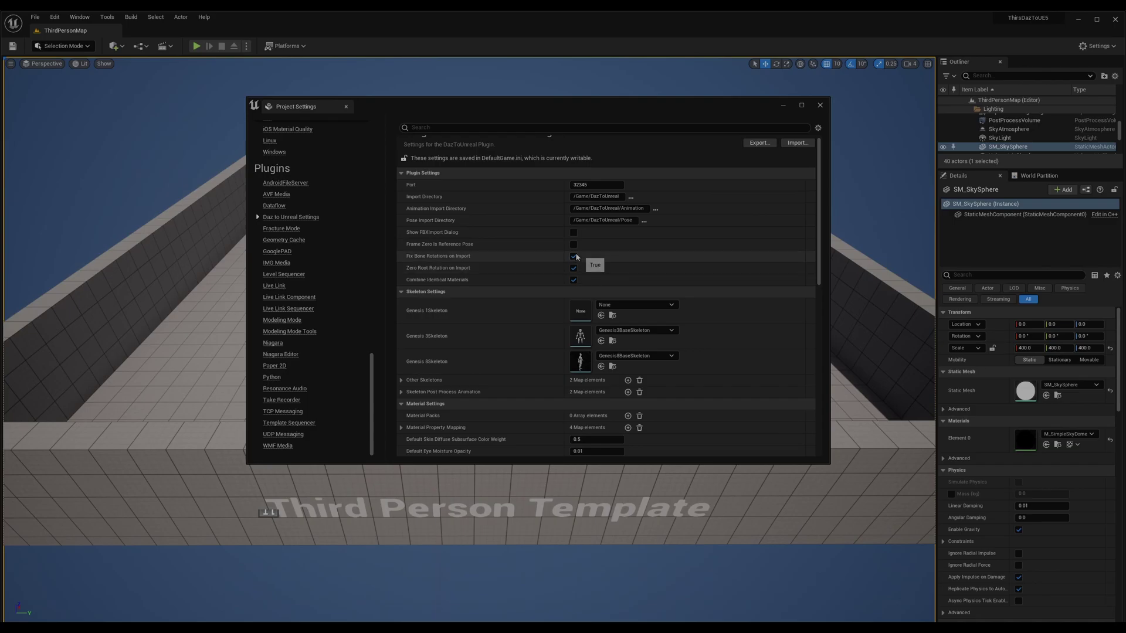
click(574, 256)
click(574, 256)
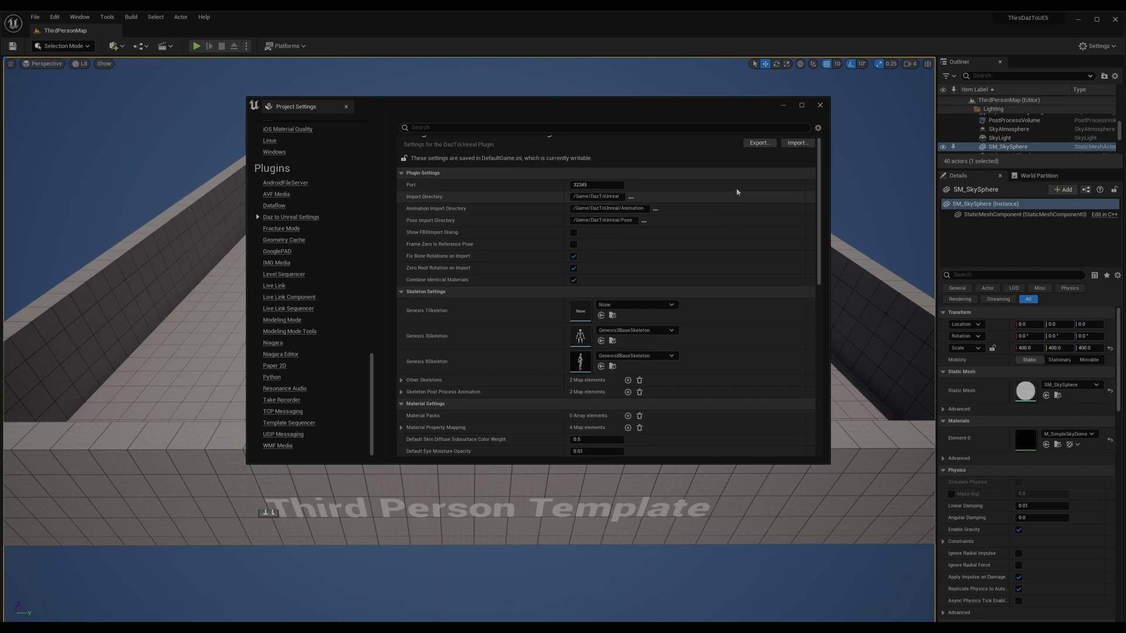
click(819, 105)
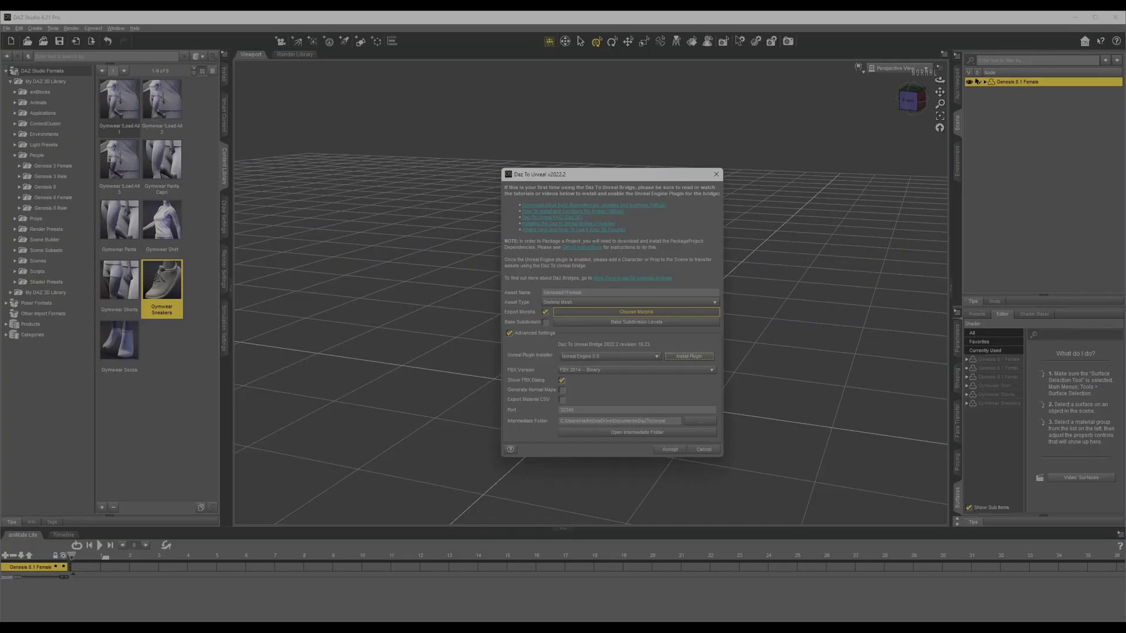
Select the Genesis 8.1 Female figure and open File > Send To > Daz to Unreal.
click(704, 449)
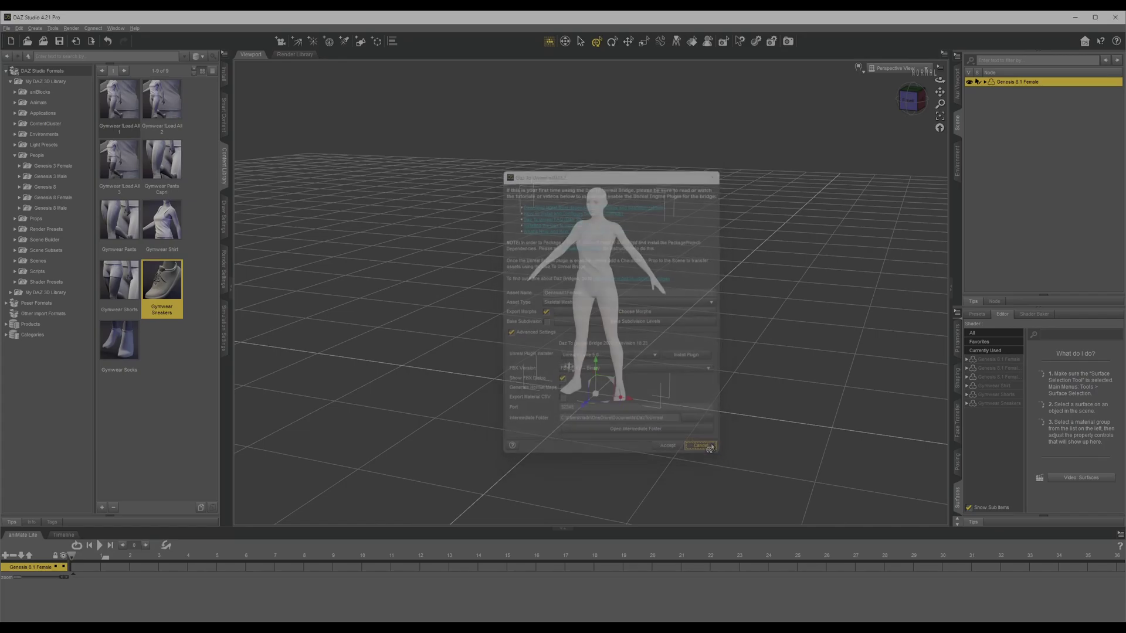
double_click(1023, 82)
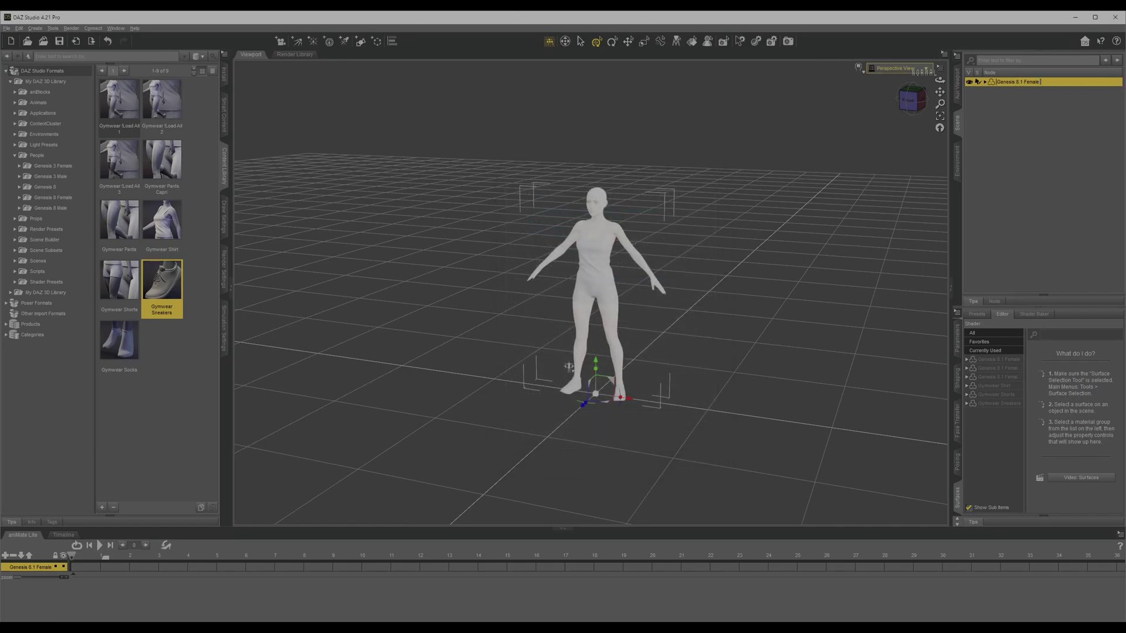
click(6, 29)
mouse_move(42, 145)
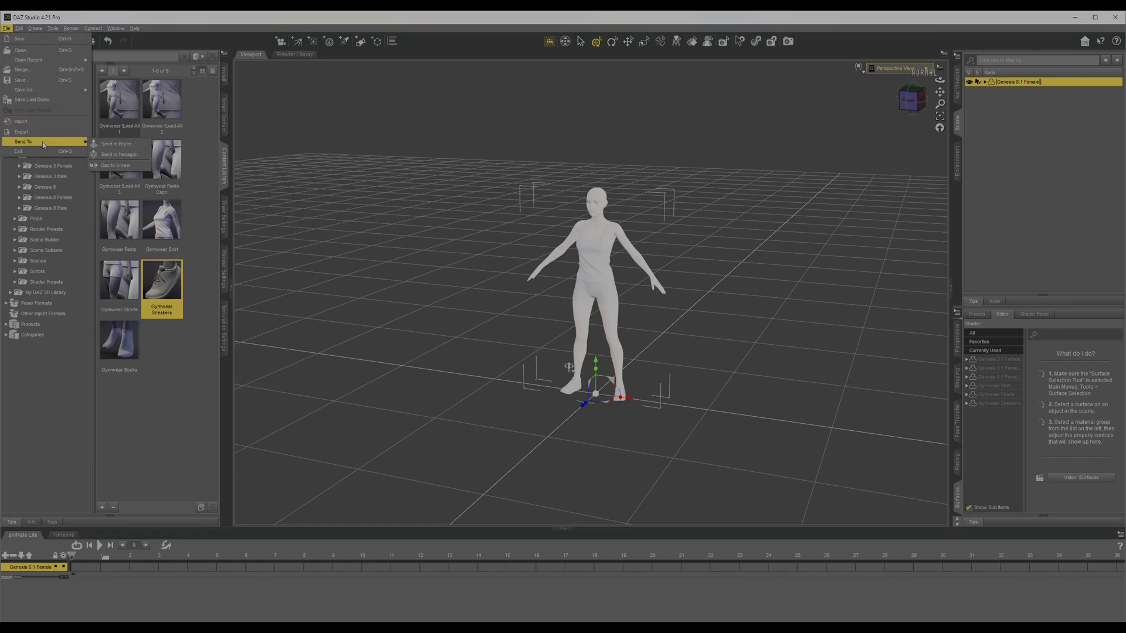
click(130, 167)
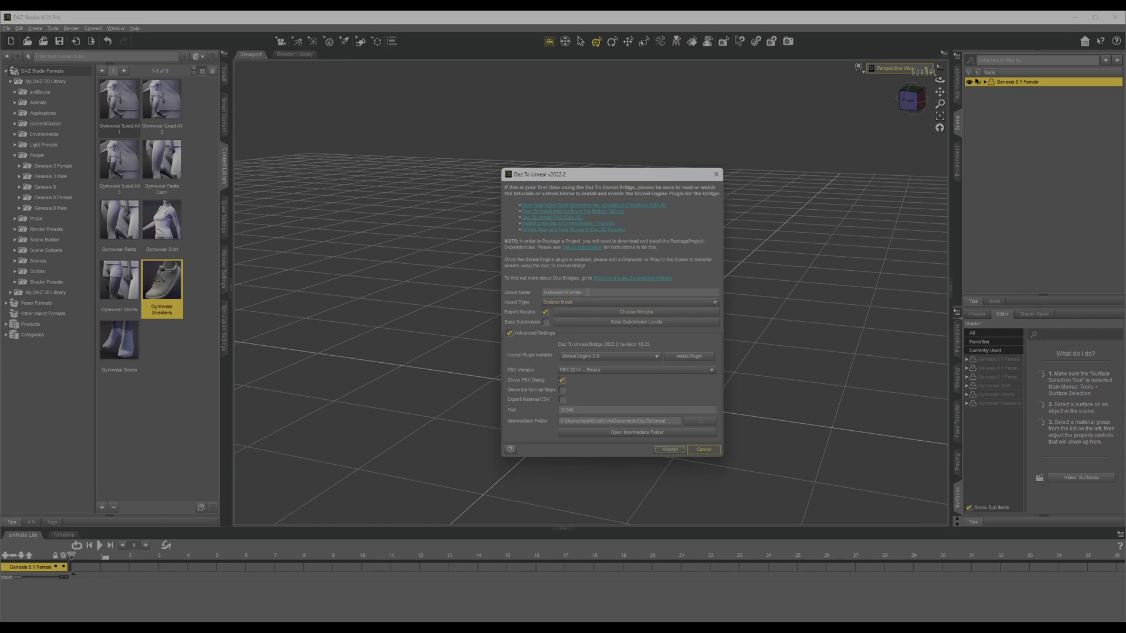
Keep Skeletal Mesh as the asset type and accept the bridge settings.
click(574, 305)
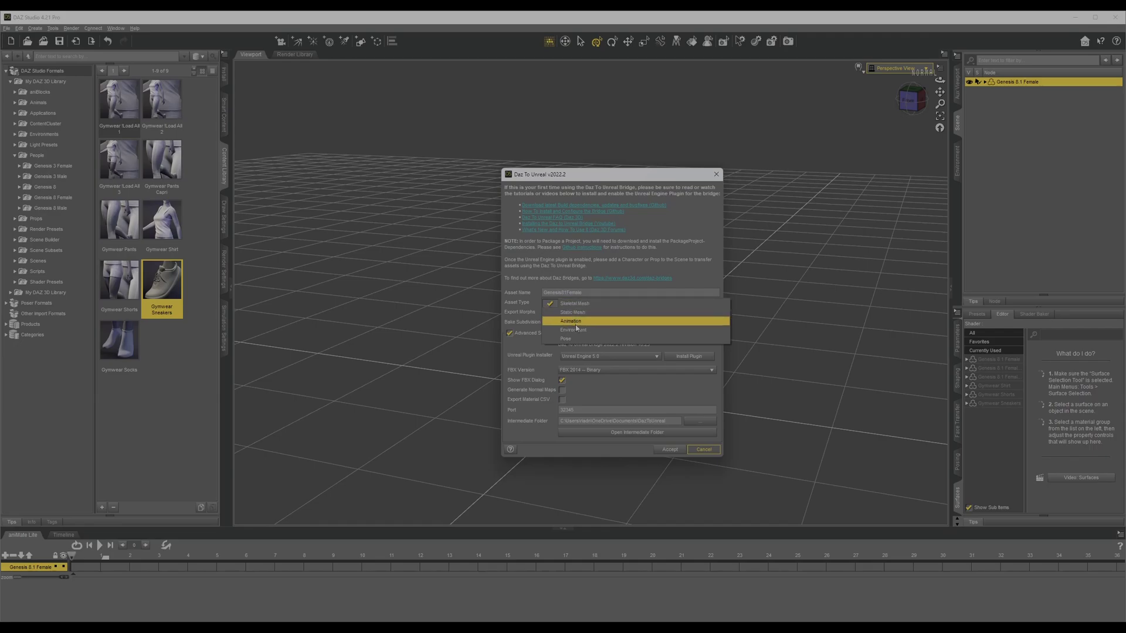
click(612, 375)
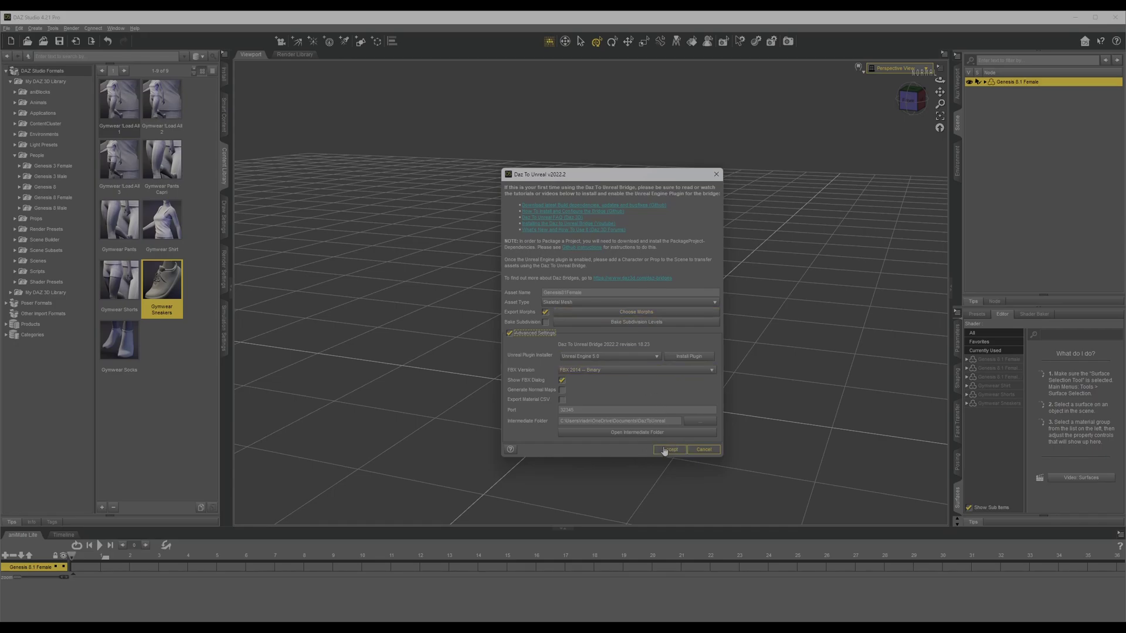
click(667, 450)
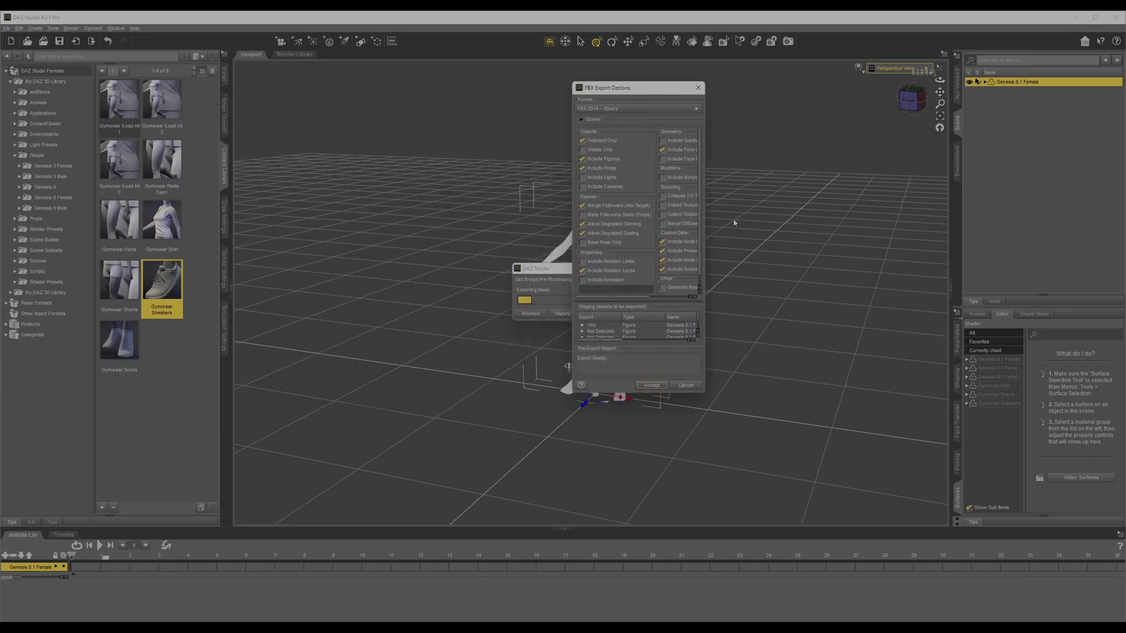
Accept the FBX Export Options and confirm the DazToUnreal Bridge completion message.
click(650, 384)
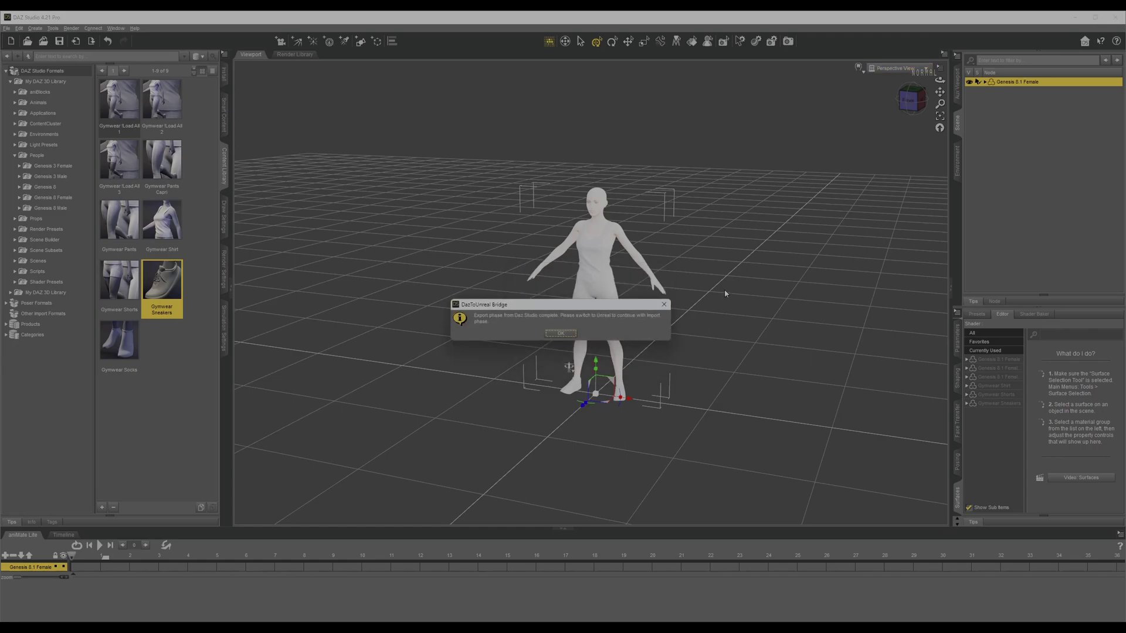
click(561, 333)
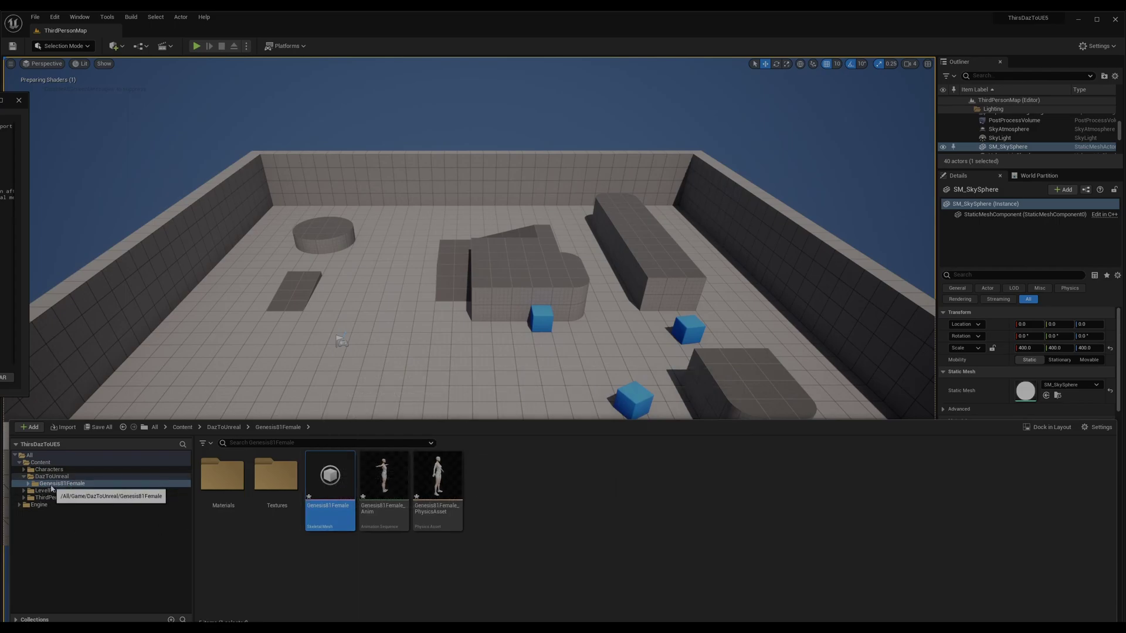
Open the Genesis81Female skeletal mesh from DazToUnreal/Genesis81Female in the Content Drawer.
double_click(330, 480)
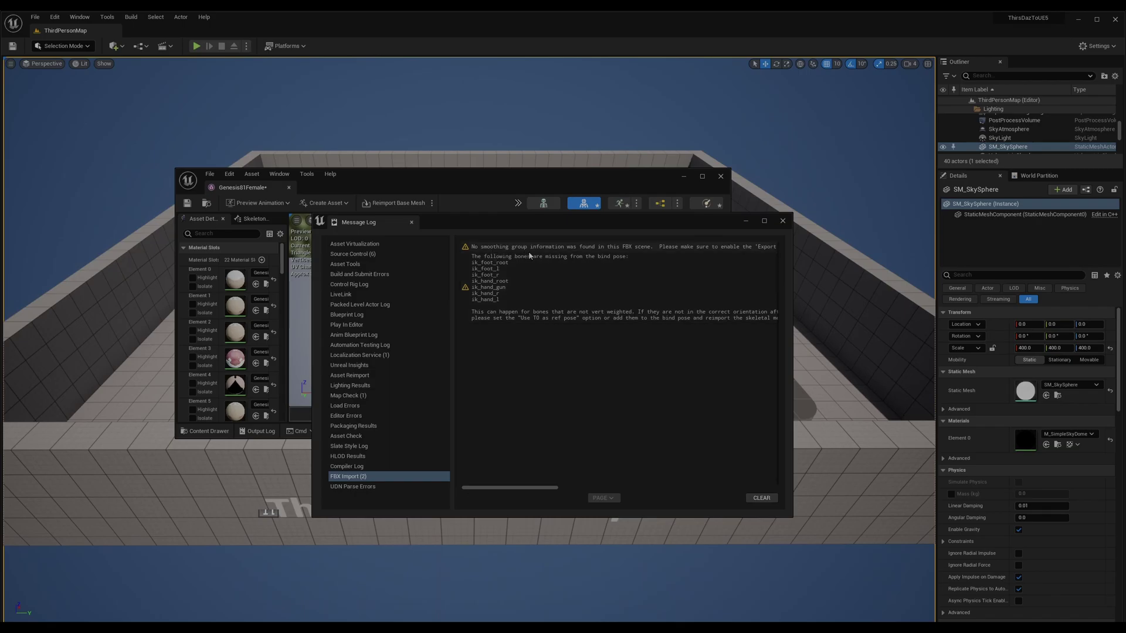
Close the FBX import warnings, dock the Genesis81Female editor into the main window, and orbit its preview.
click(783, 222)
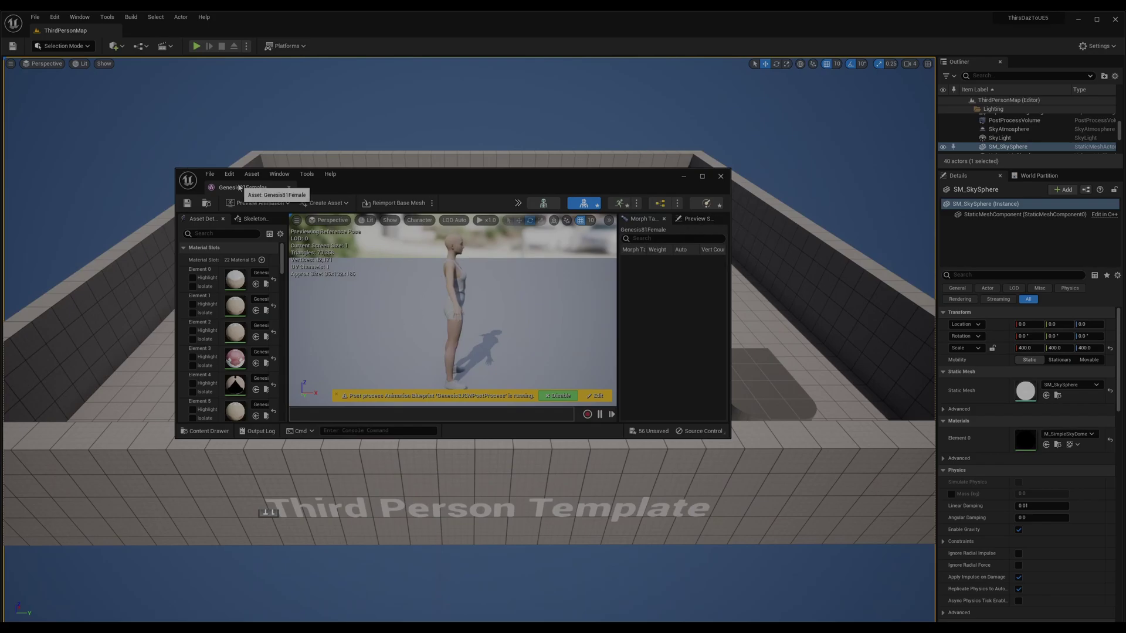
drag(243, 187, 162, 30)
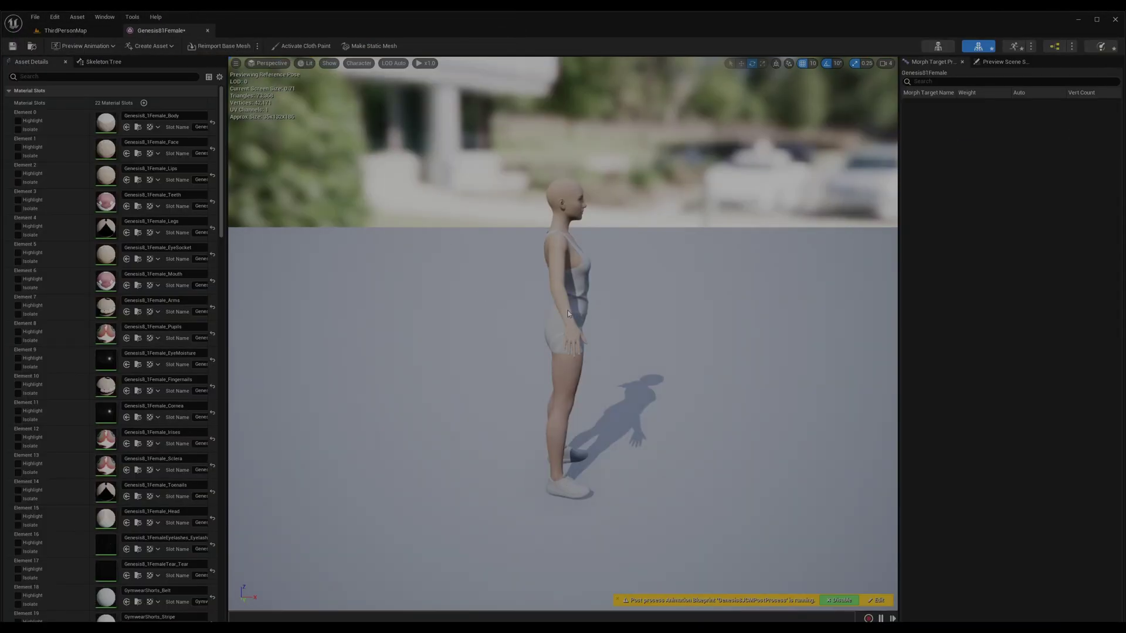
mouse_move(615, 312)
mouse_down()
mouse_move(563, 311)
mouse_move(610, 311)
mouse_up()
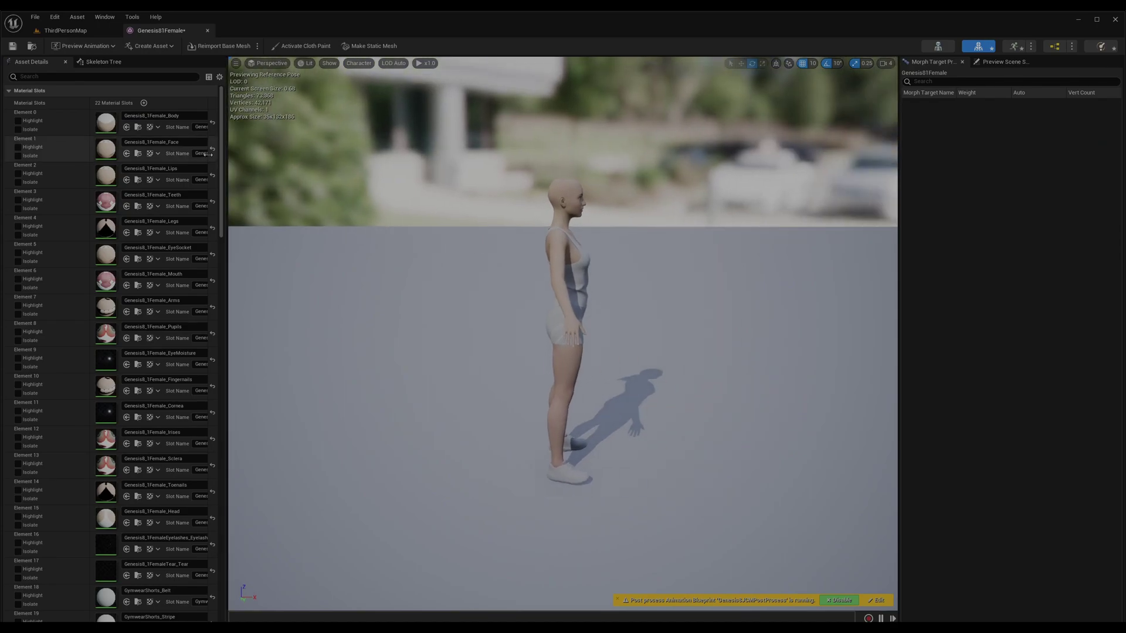
Show Genesis81Female's Skeleton Tree with translation retargeting options, and scroll through the bones.
click(105, 62)
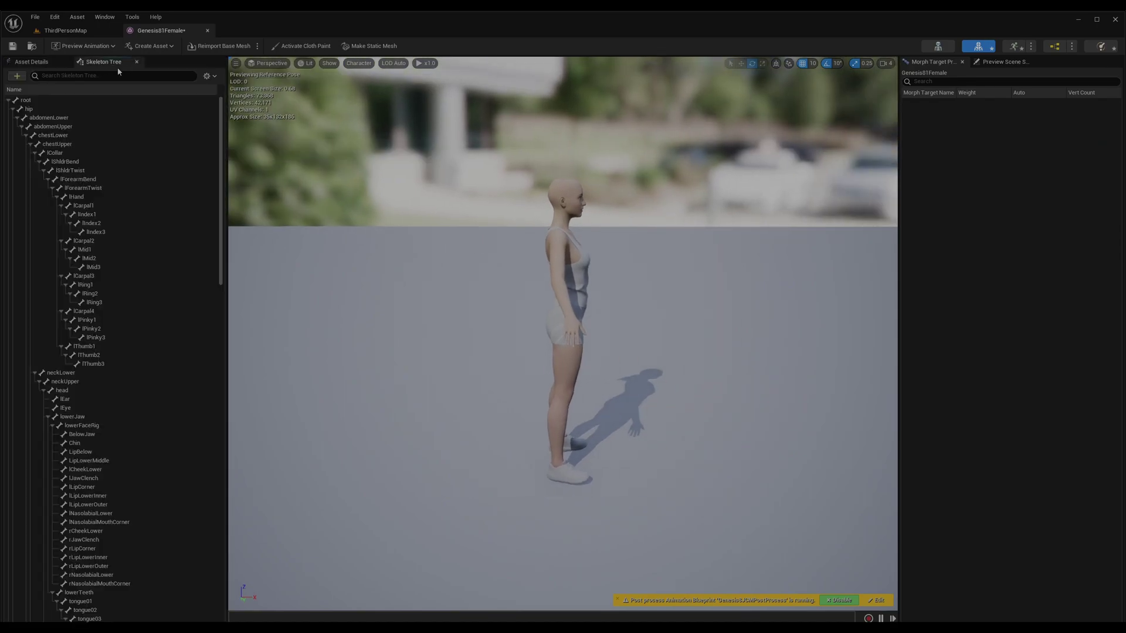
click(216, 77)
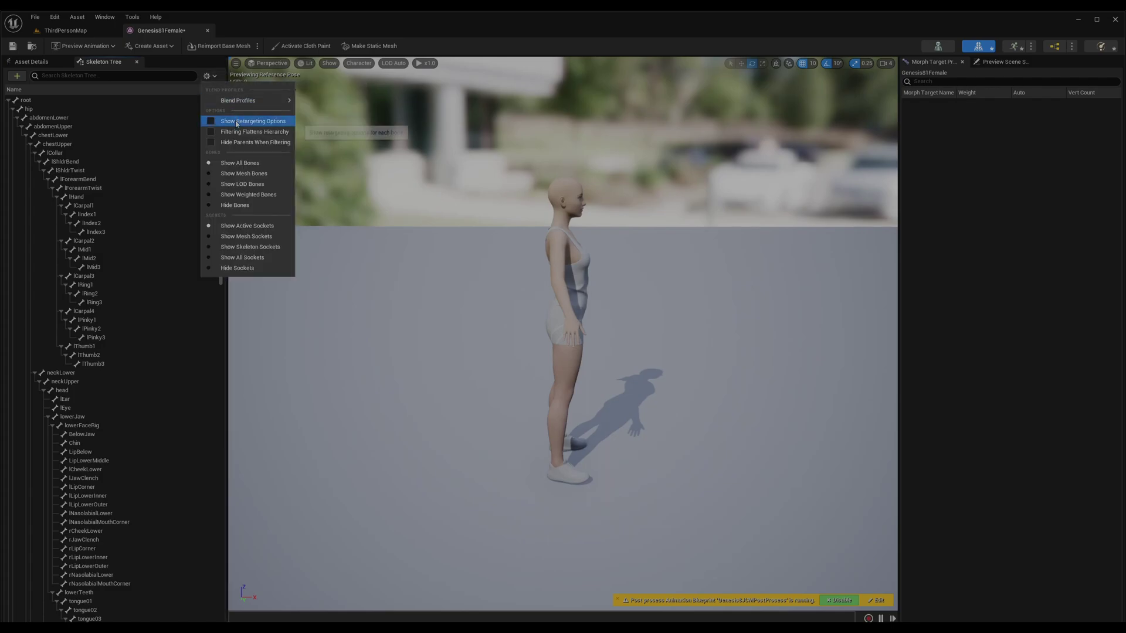
click(237, 122)
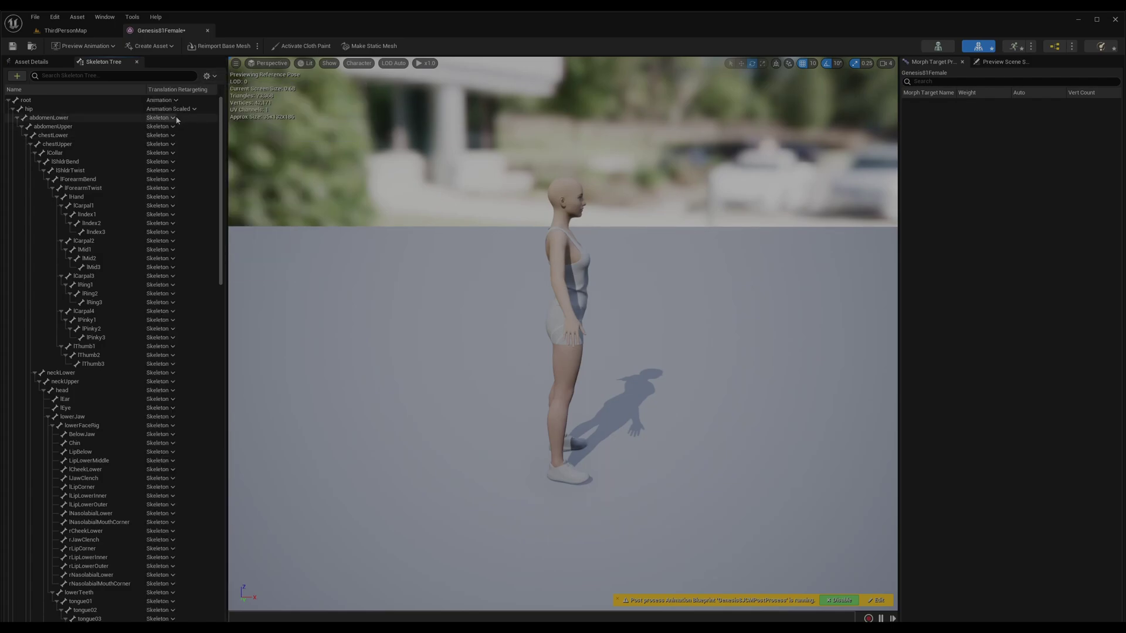
scroll(176, 187, down, 15)
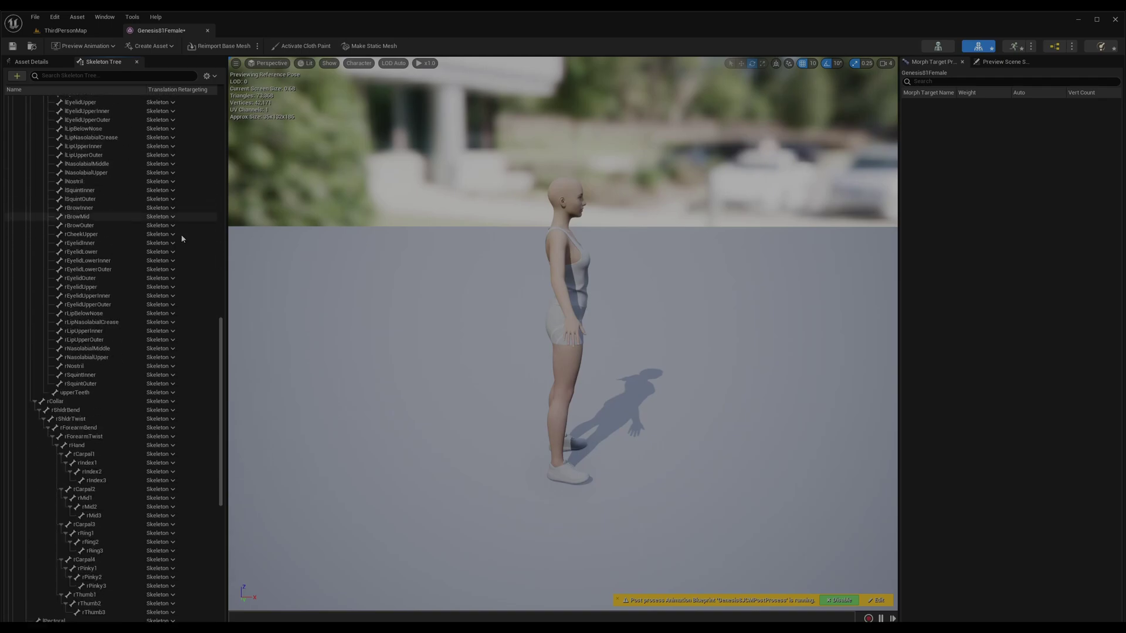
scroll(182, 239, down, 5)
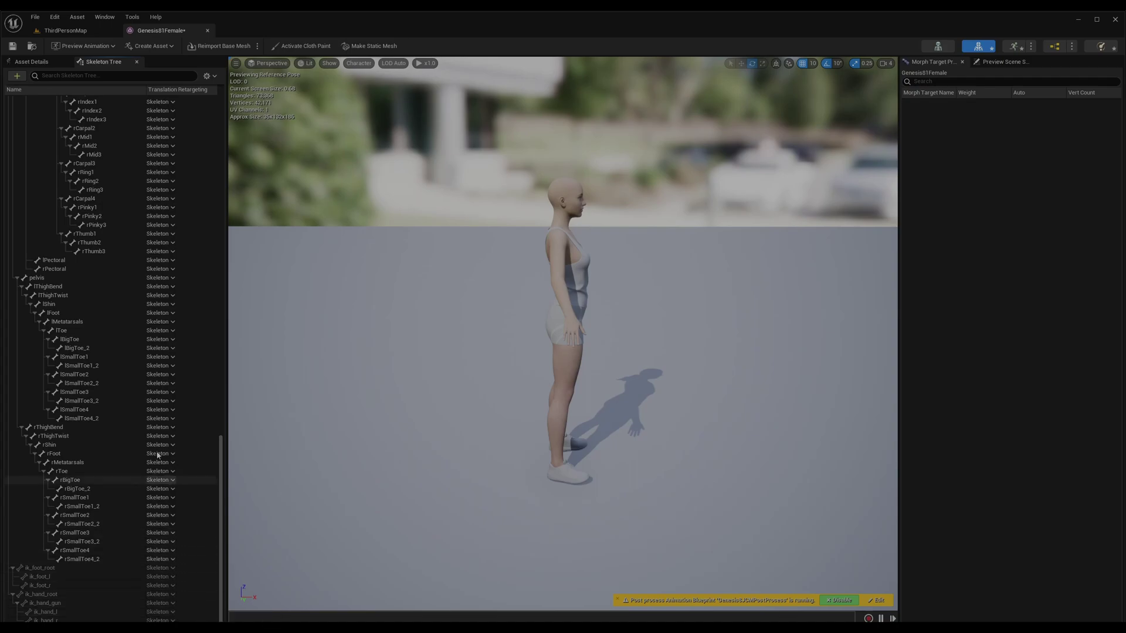
drag(221, 493, 226, 155)
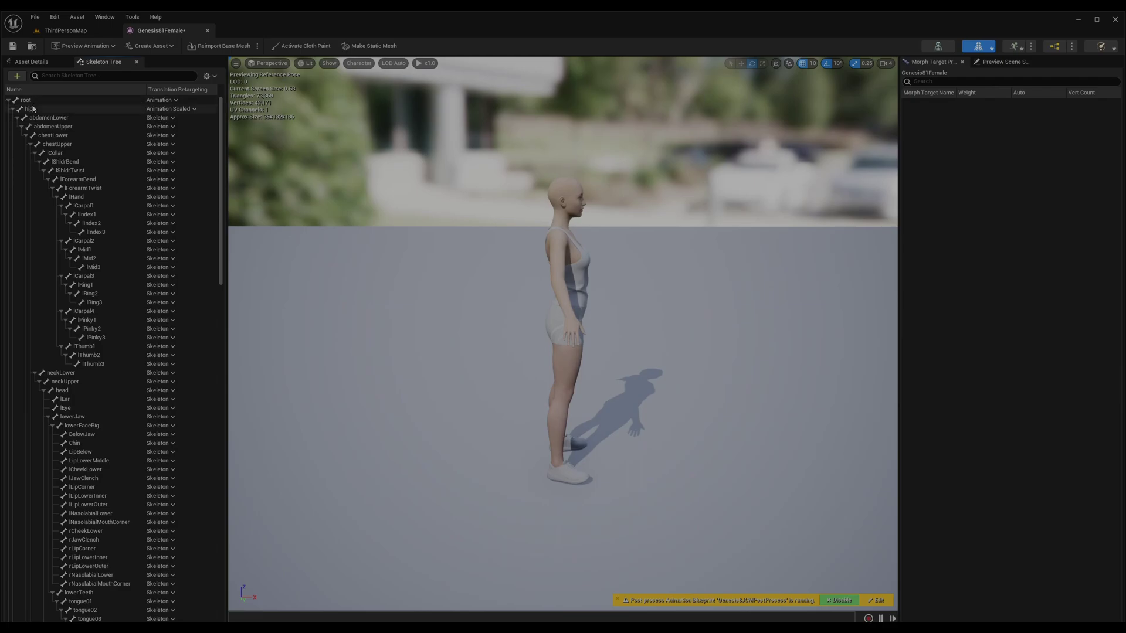
Recursively set translation retargeting to Skeleton for hip and every bone beneath it.
click(186, 109)
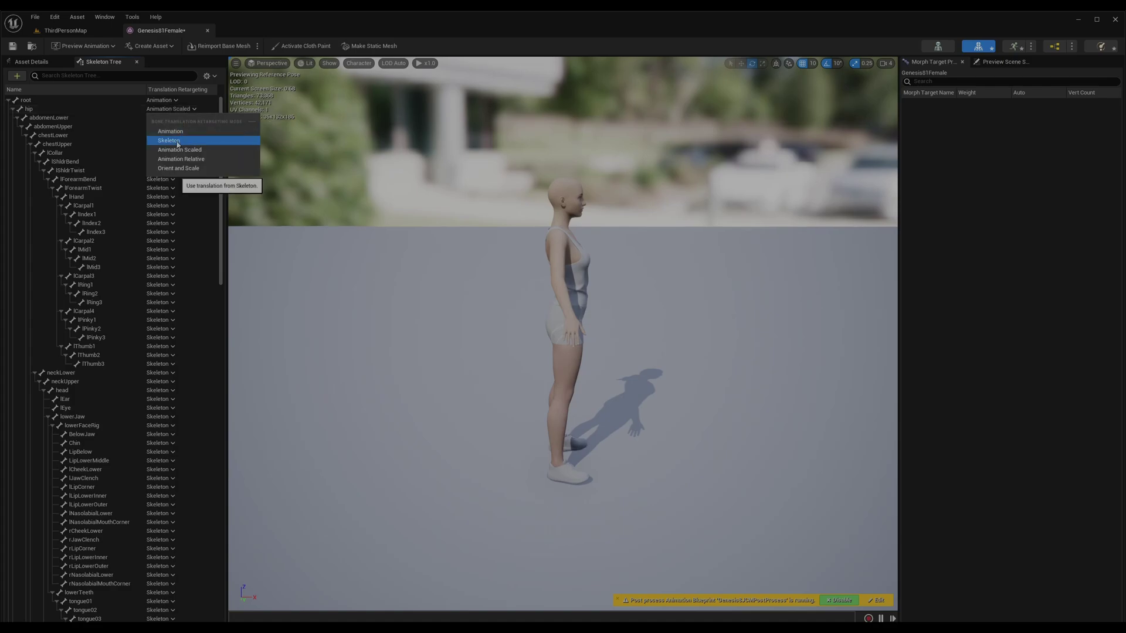
click(176, 126)
right_click(166, 109)
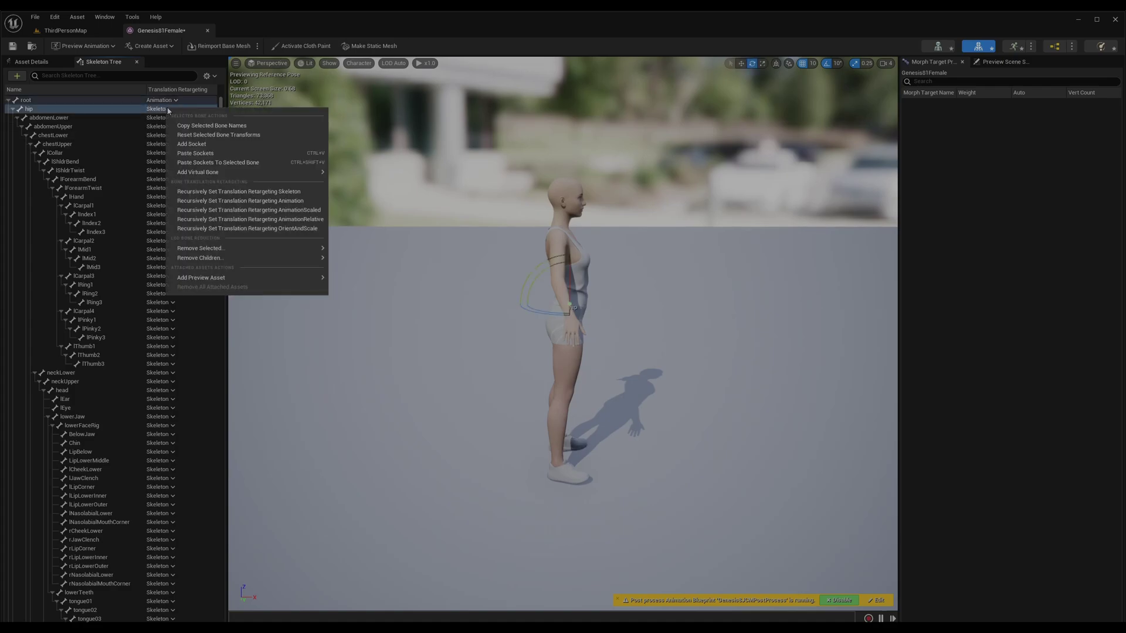
click(210, 192)
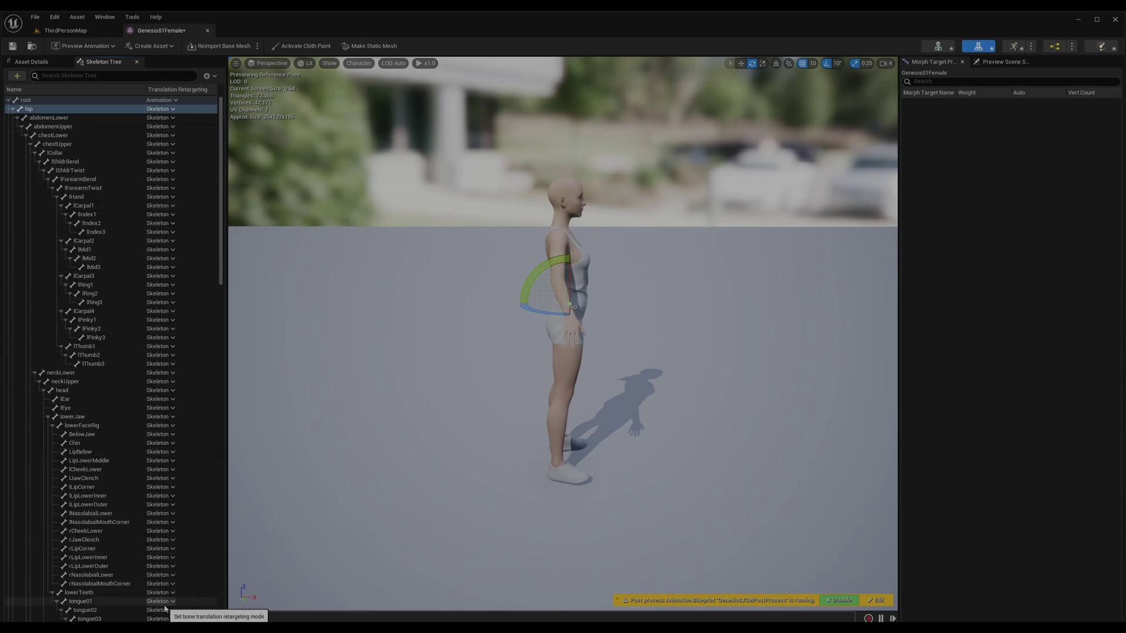
Set hip back to Animation Scaled and save the Genesis81Female skeleton.
click(180, 109)
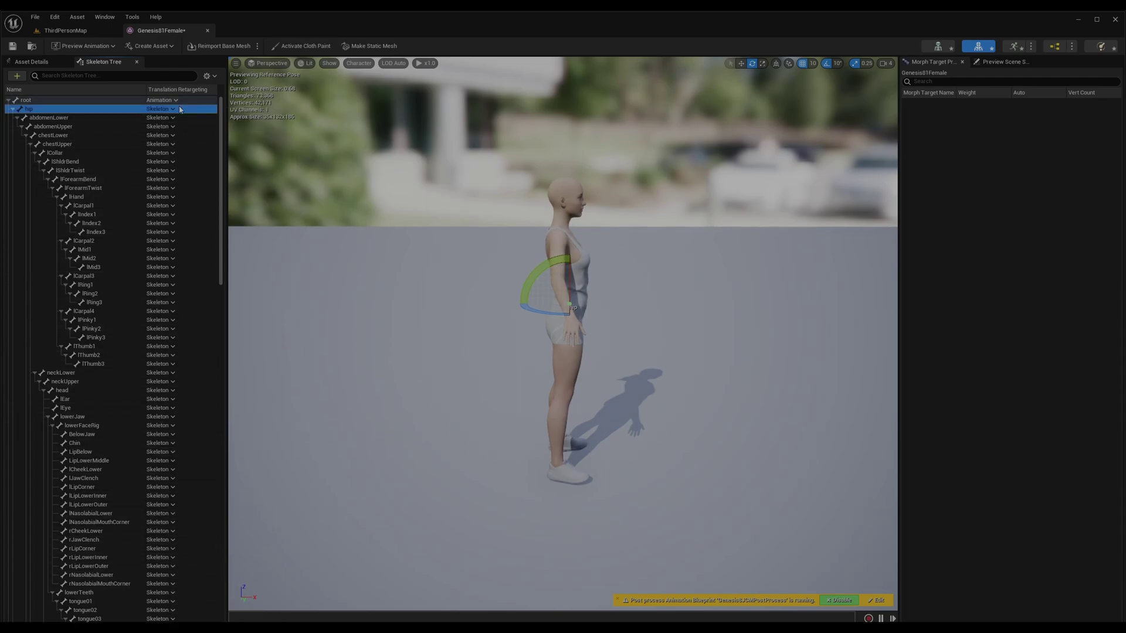
click(170, 110)
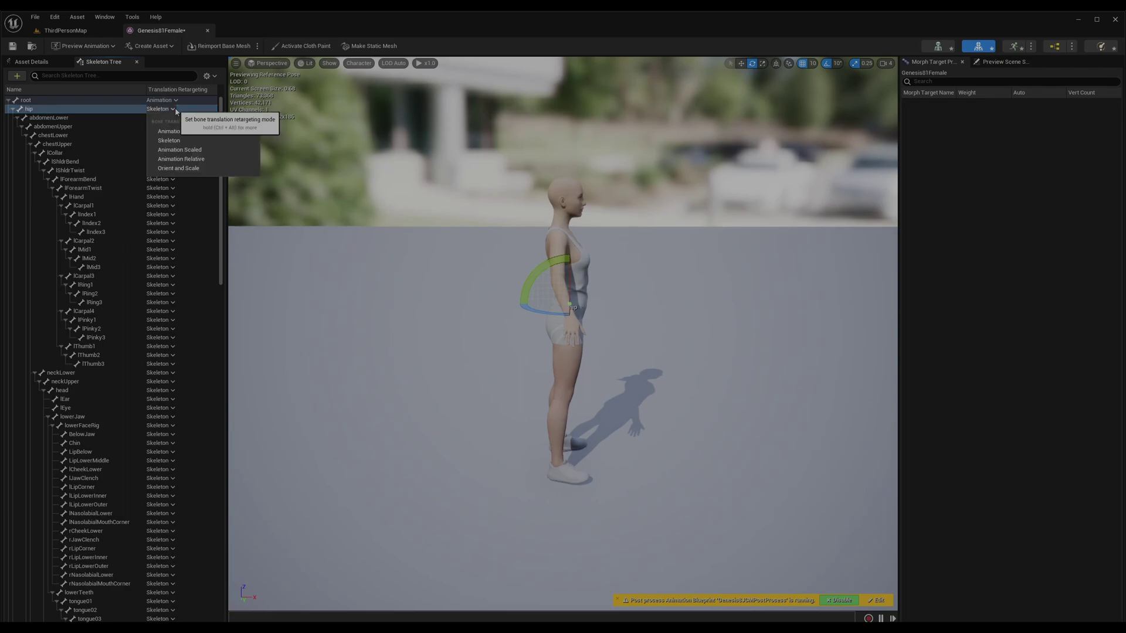
click(180, 150)
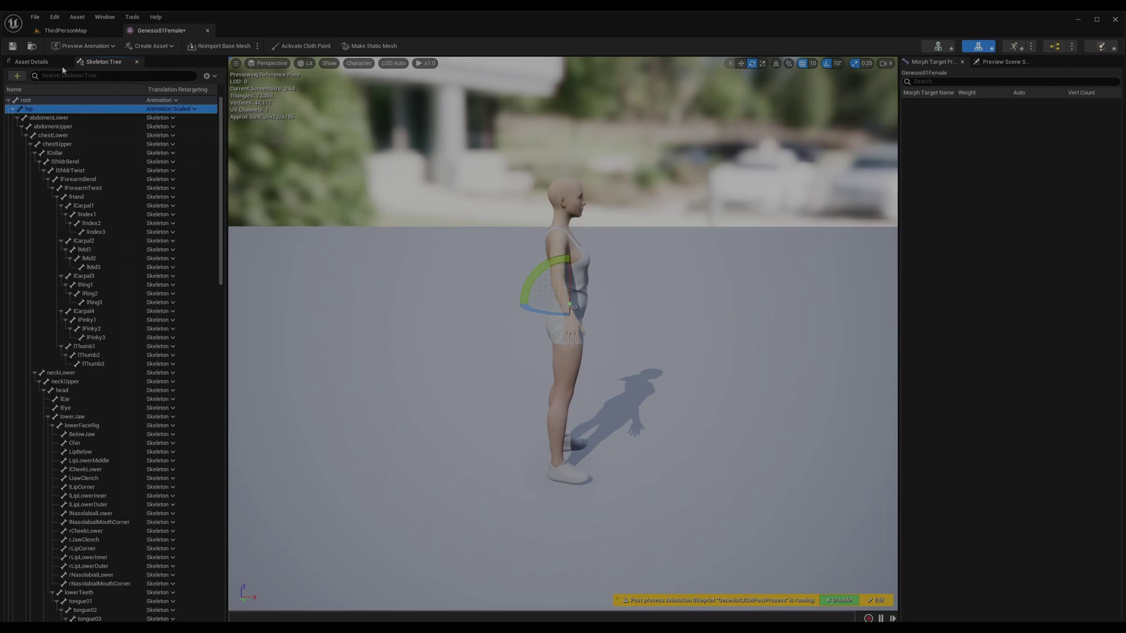
click(12, 45)
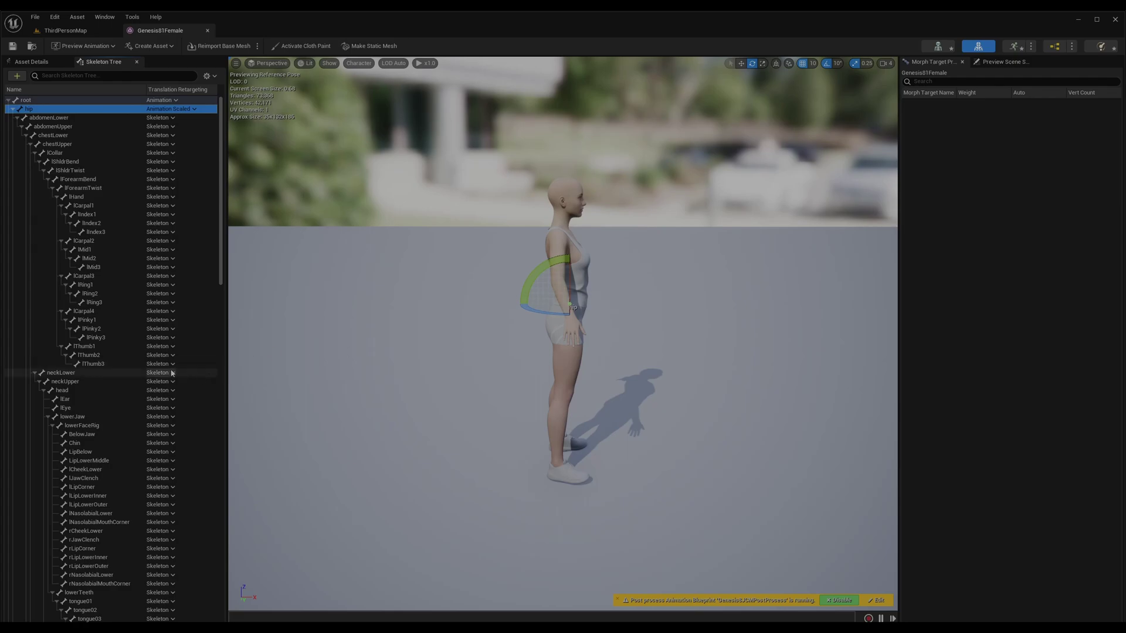
scroll(146, 469, down, 20)
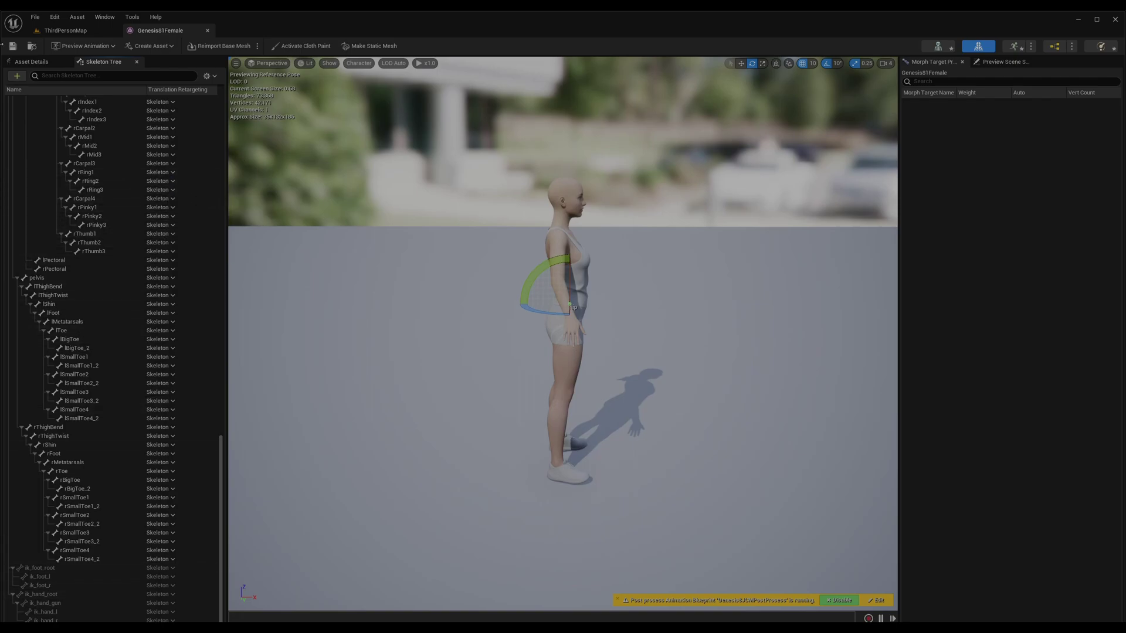
Browse to Characters > Mannequins > Animations and bring up ABP_Quinn's Retarget Animation Assets menu.
click(66, 30)
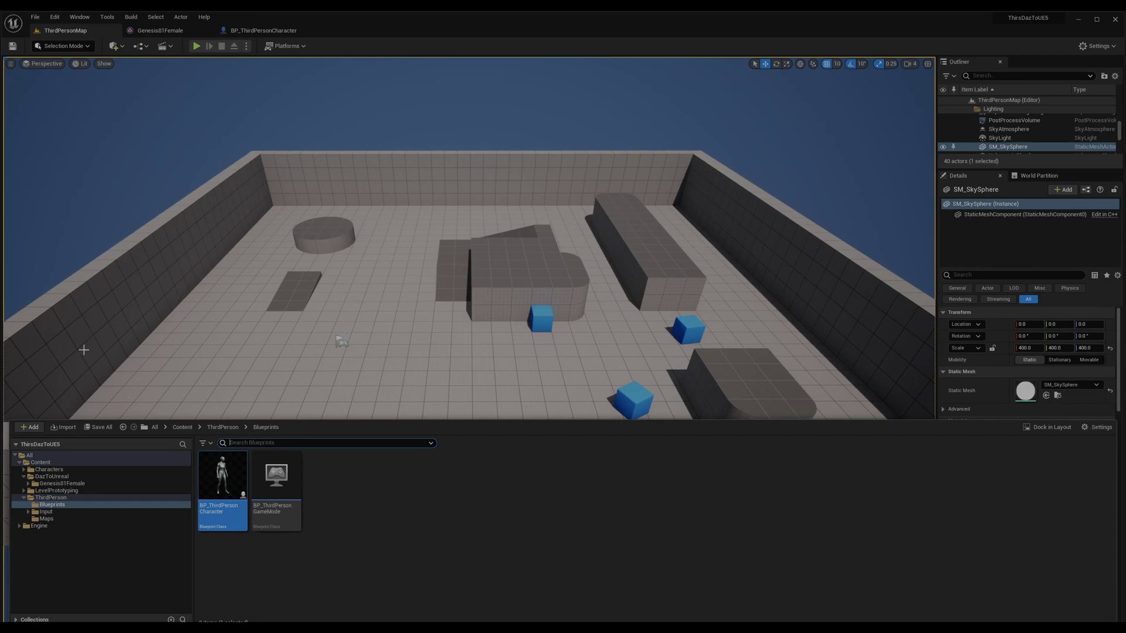
click(24, 469)
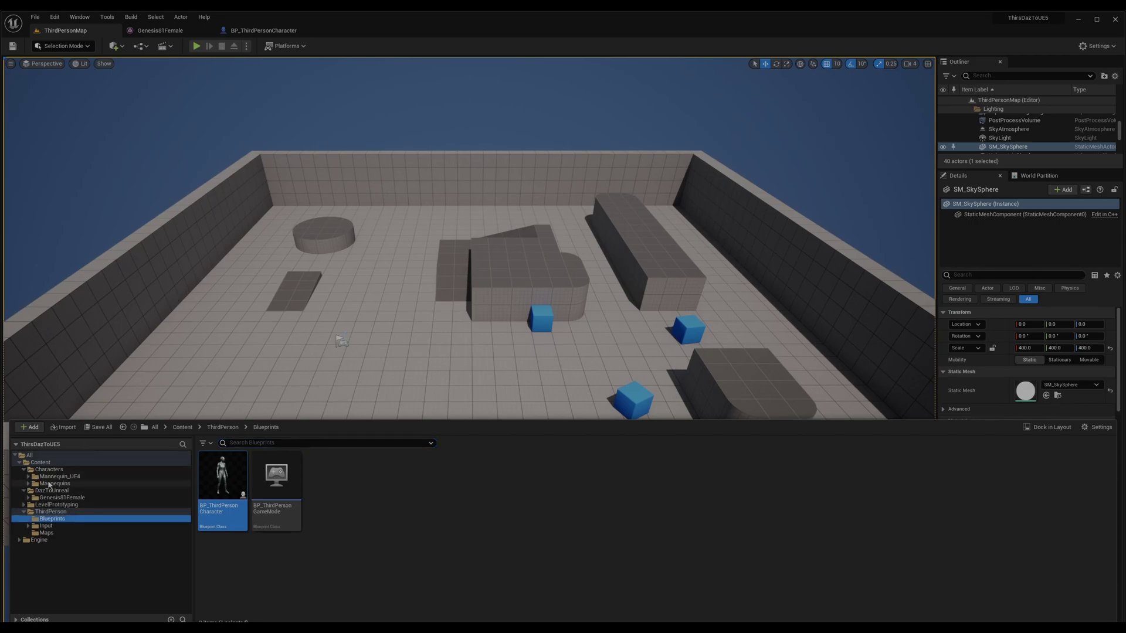
click(52, 484)
click(29, 484)
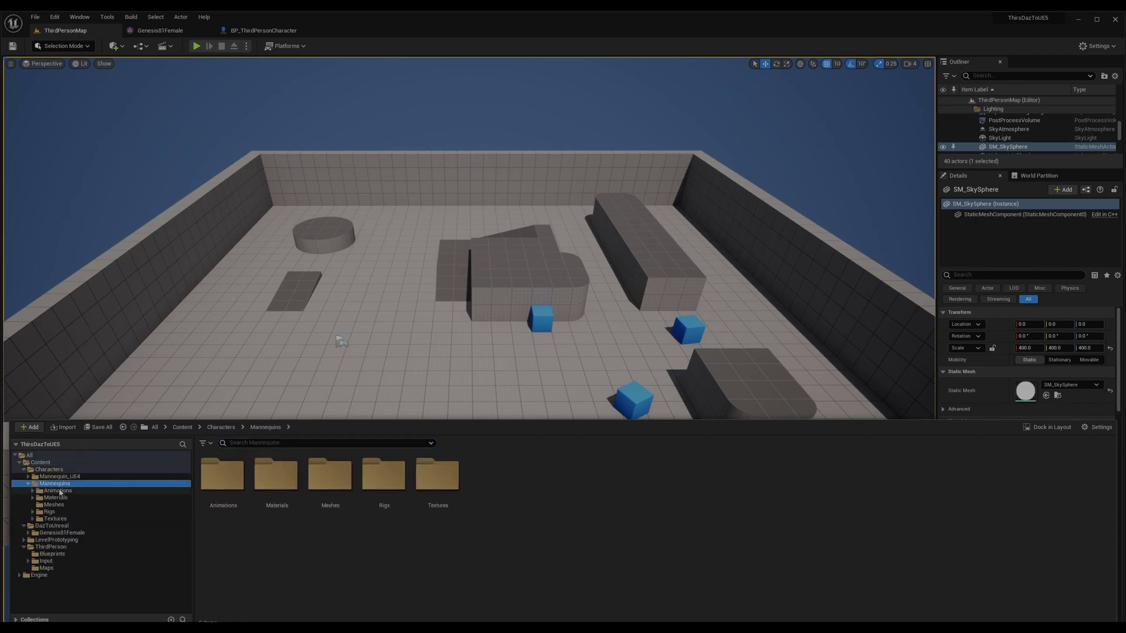
click(58, 491)
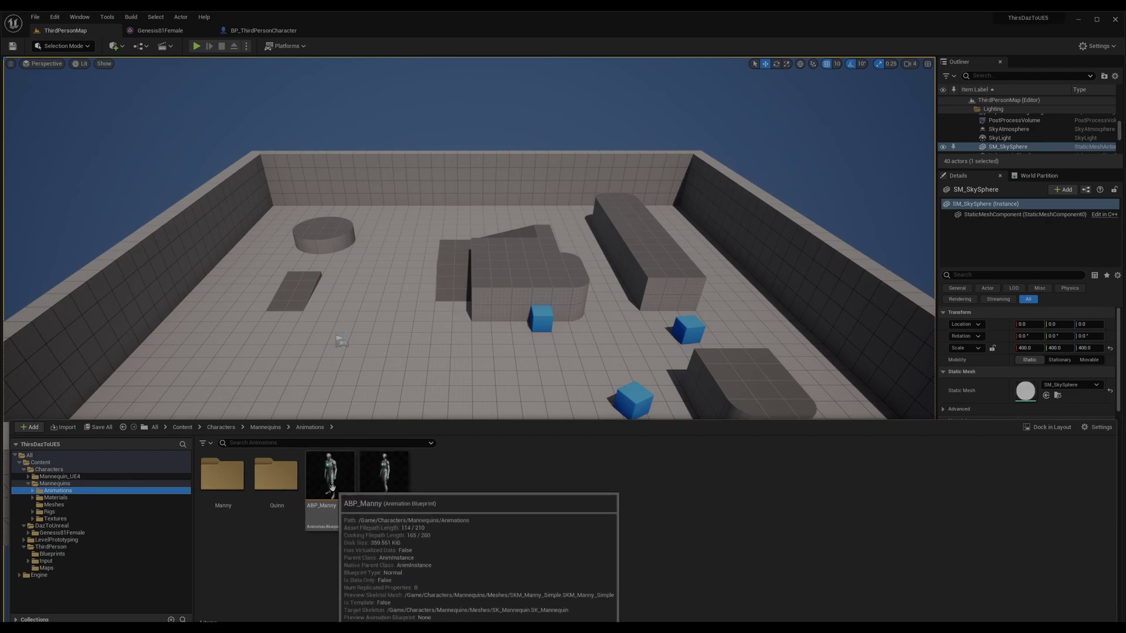
right_click(375, 486)
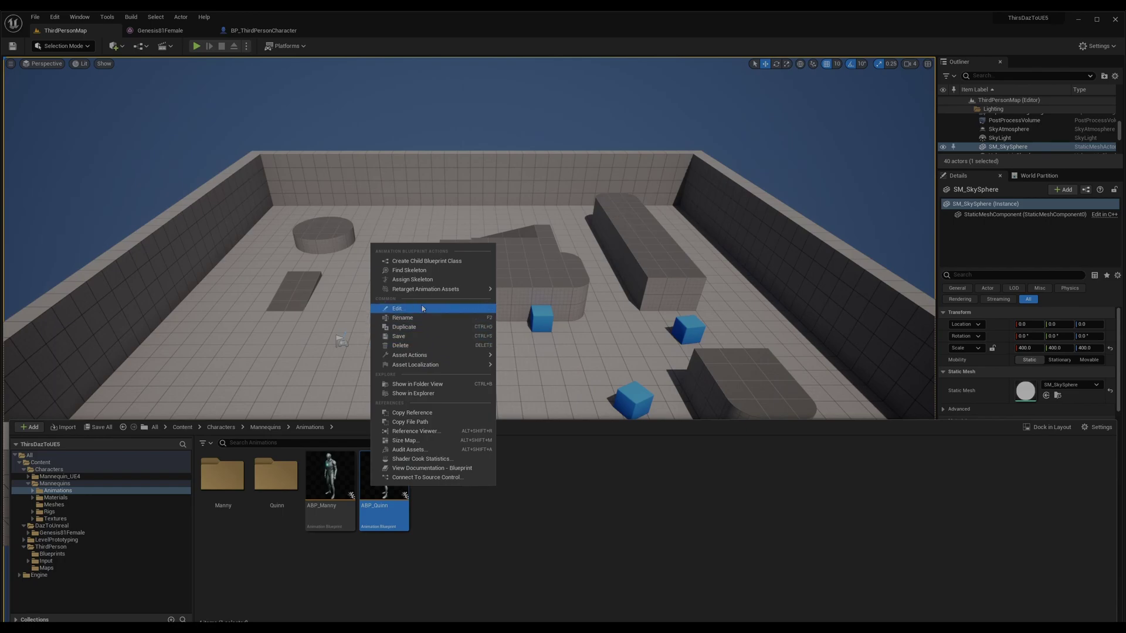
mouse_move(445, 289)
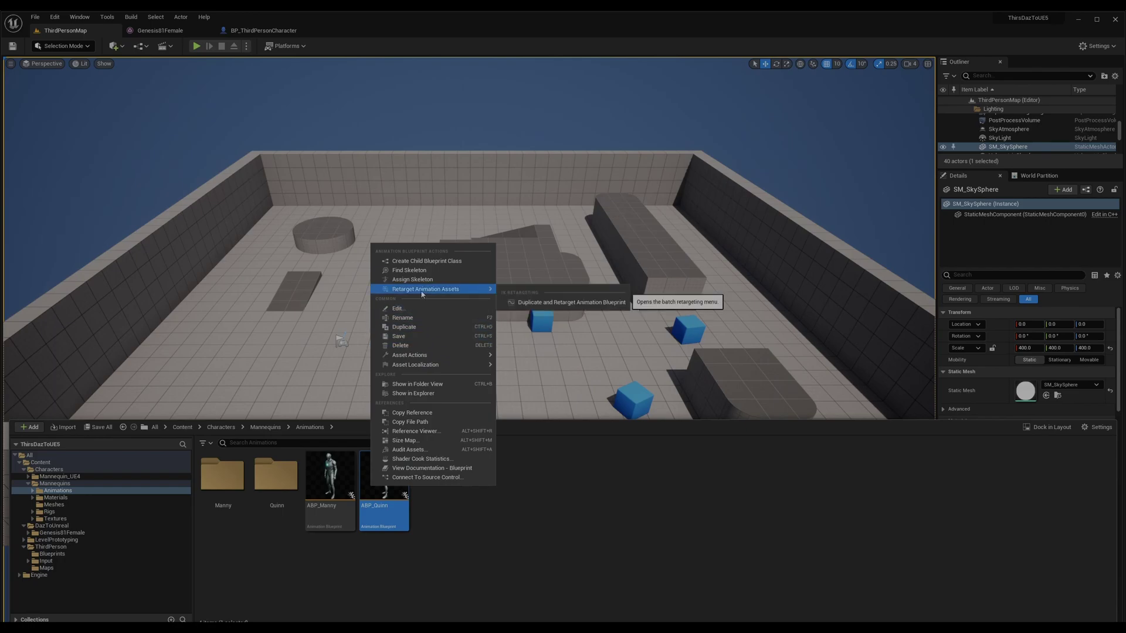
Duplicate and retarget ABP_Quinn using G81FixRotZeroRootIKRetargeter, with SKM_Manny as the source mesh.
click(560, 303)
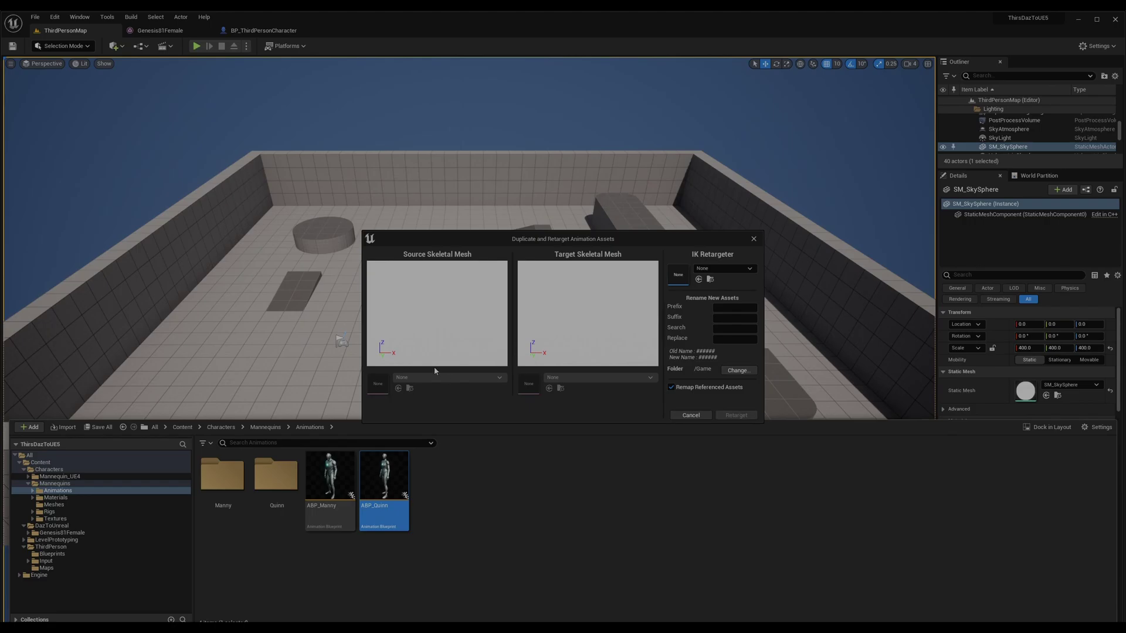
click(721, 267)
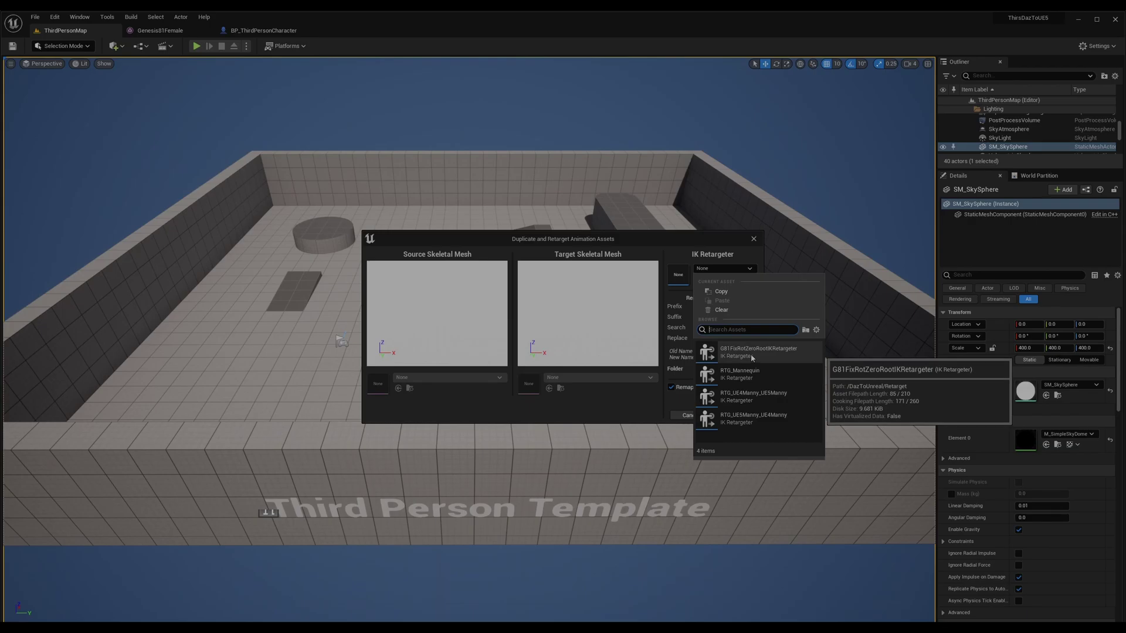
click(751, 355)
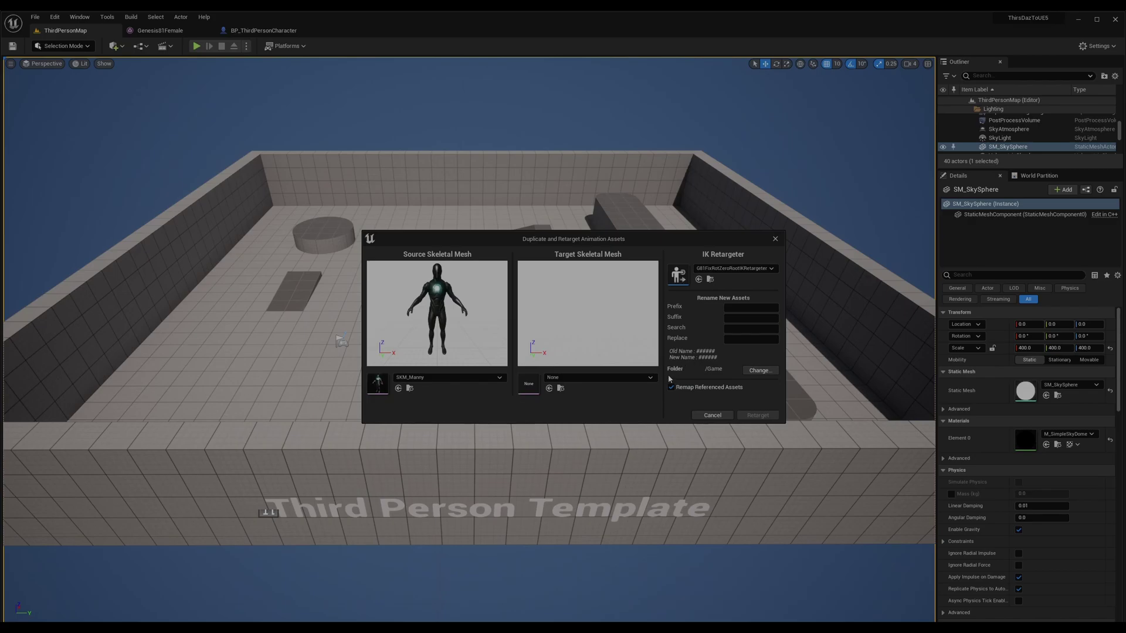
click(225, 505)
key(e)
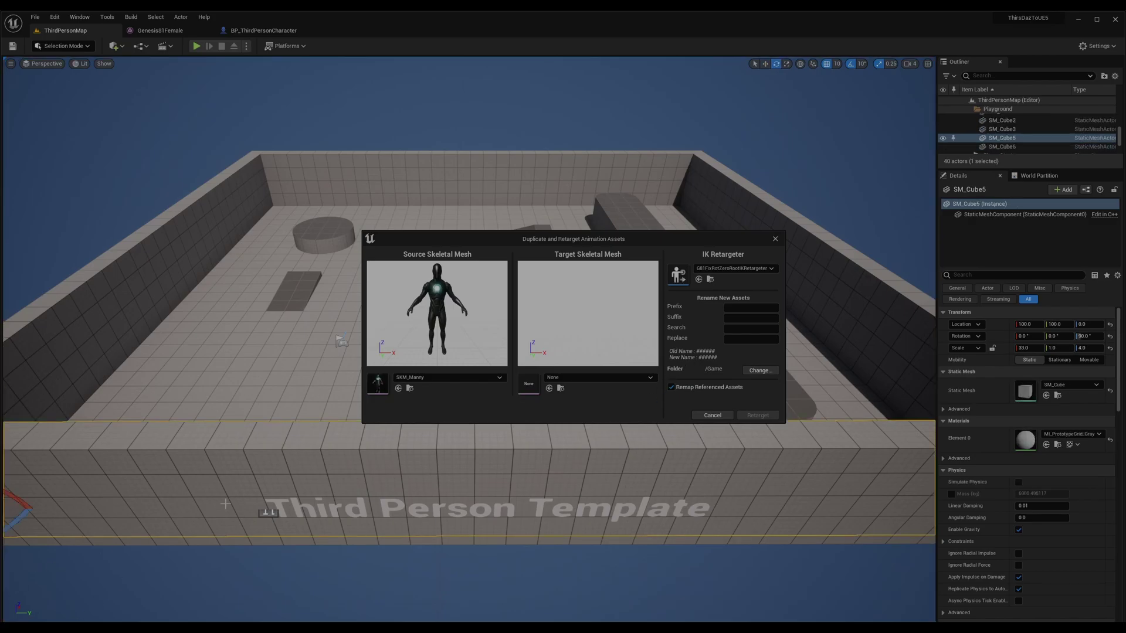
key(ctrl+space)
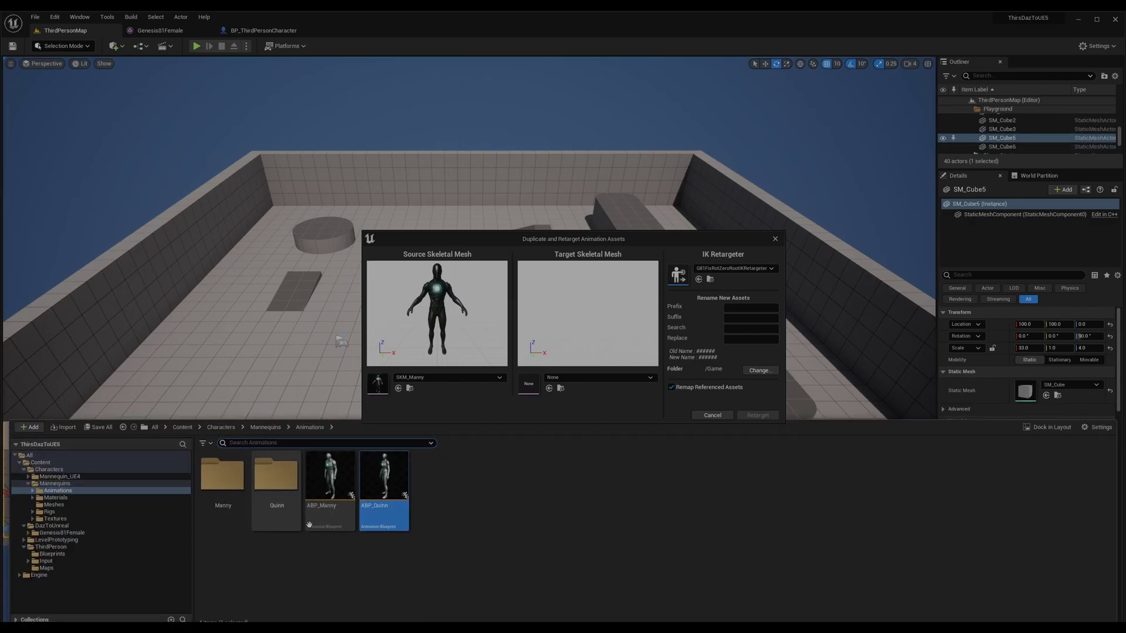
click(1097, 427)
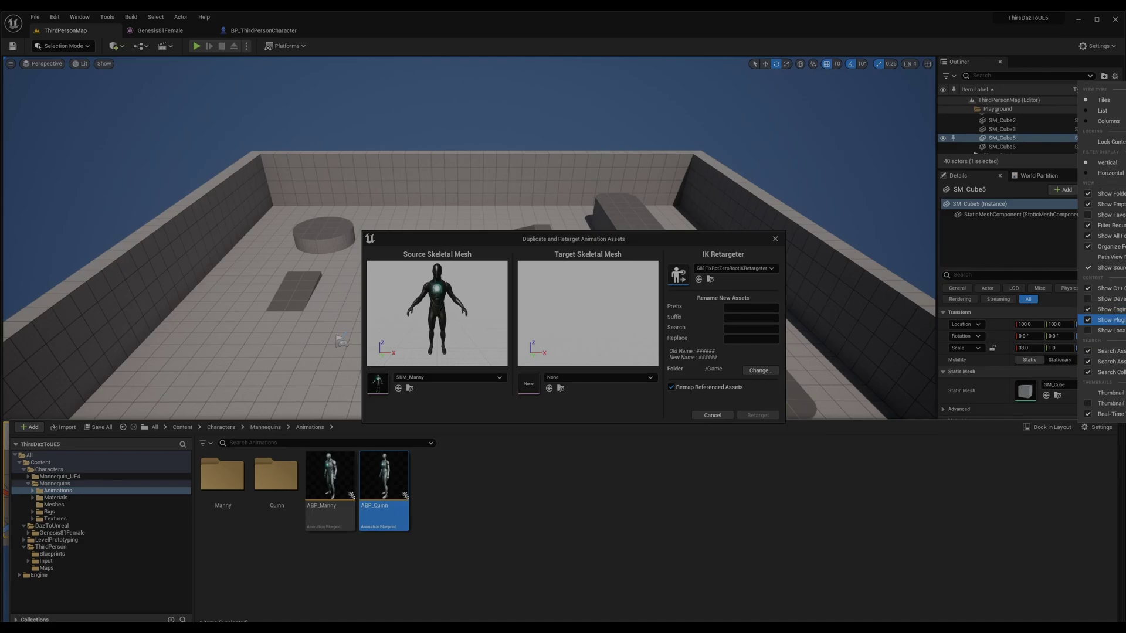
click(740, 269)
click(758, 361)
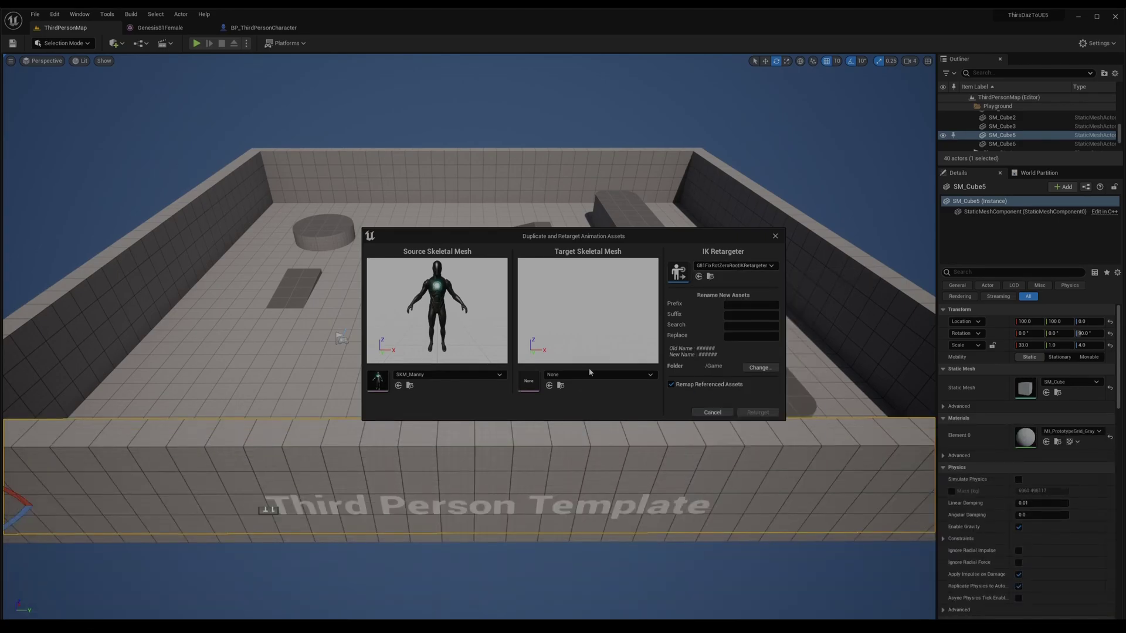
Set the target skeletal mesh to Genesis81Female and start entering the Daz prefix.
click(589, 378)
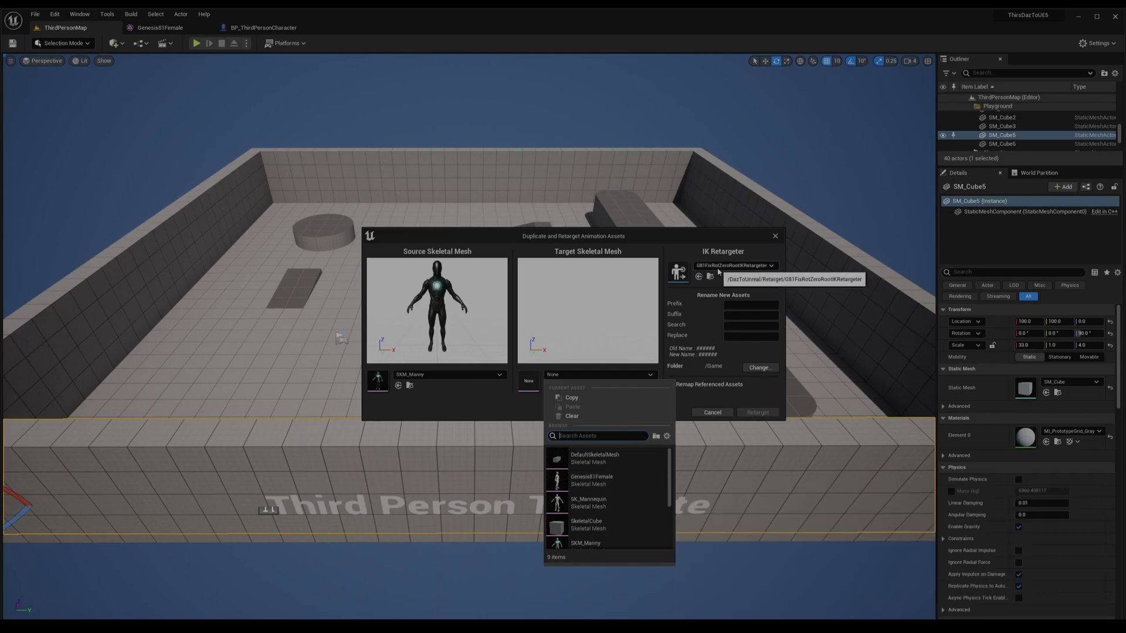
click(598, 484)
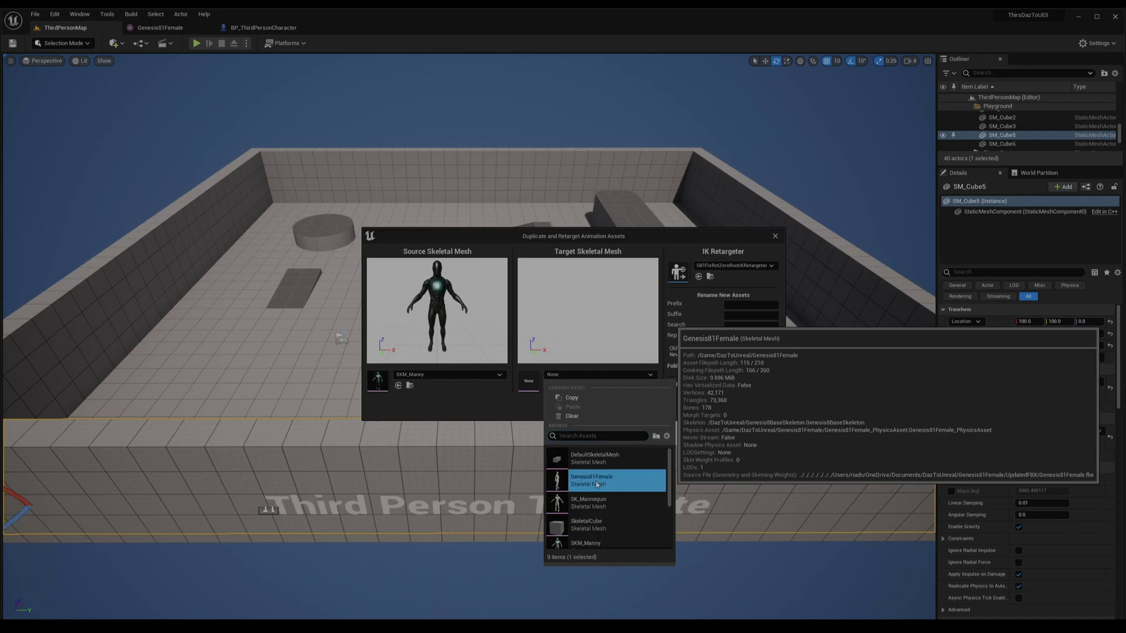
click(750, 304)
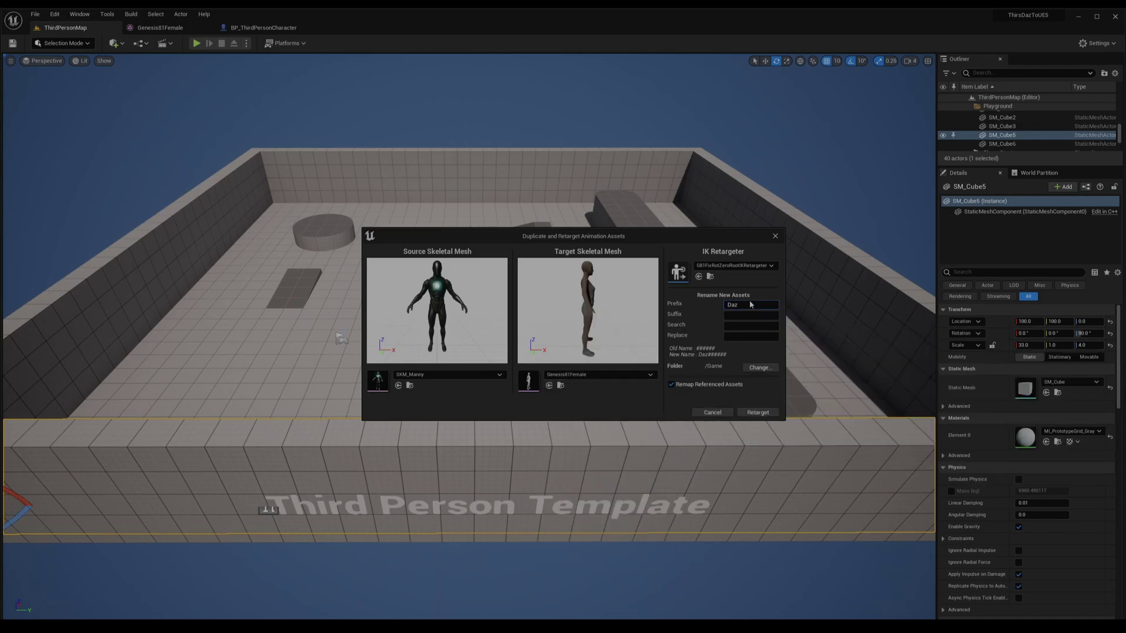
Create a new Animation folder under DazToUnreal and set it as the retarget destination.
click(758, 367)
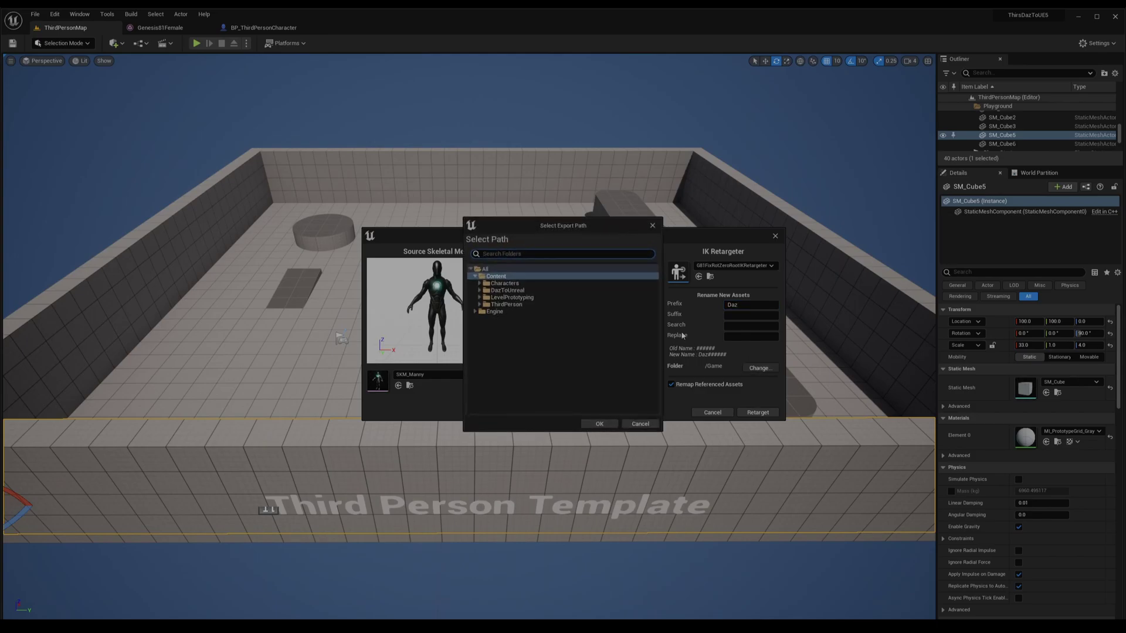
click(480, 290)
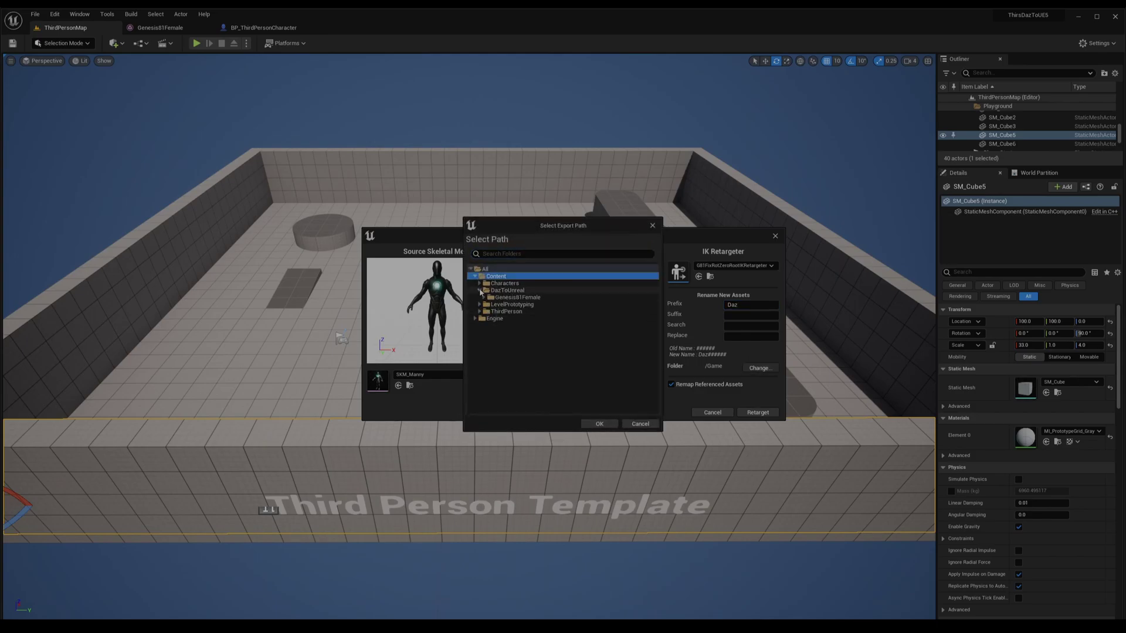
click(513, 292)
right_click(514, 293)
click(534, 300)
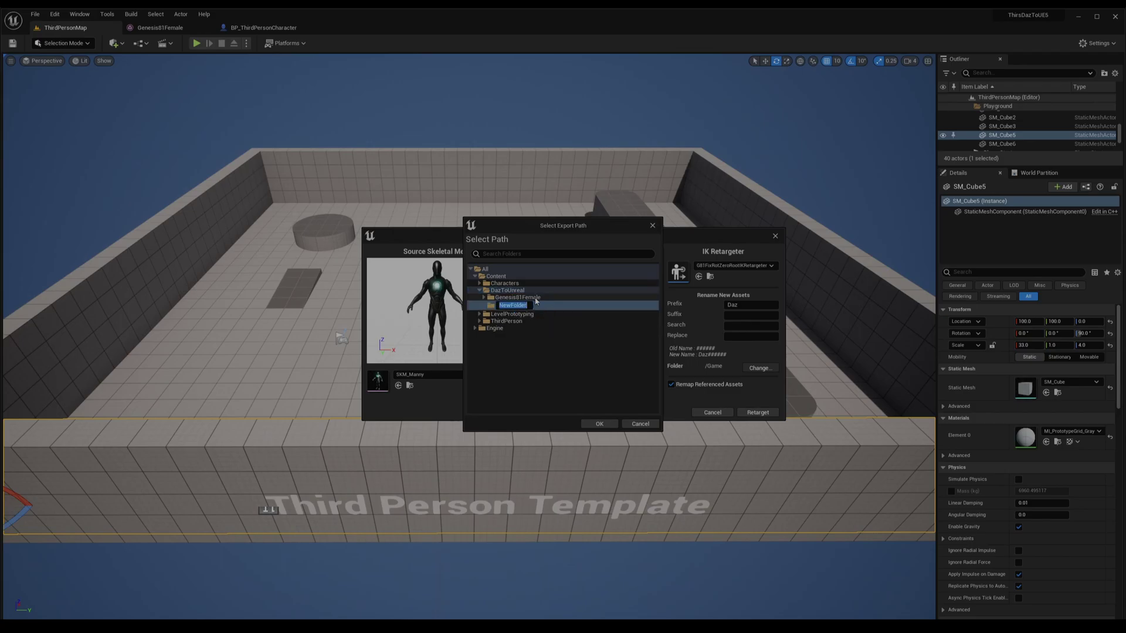
text(Animation)
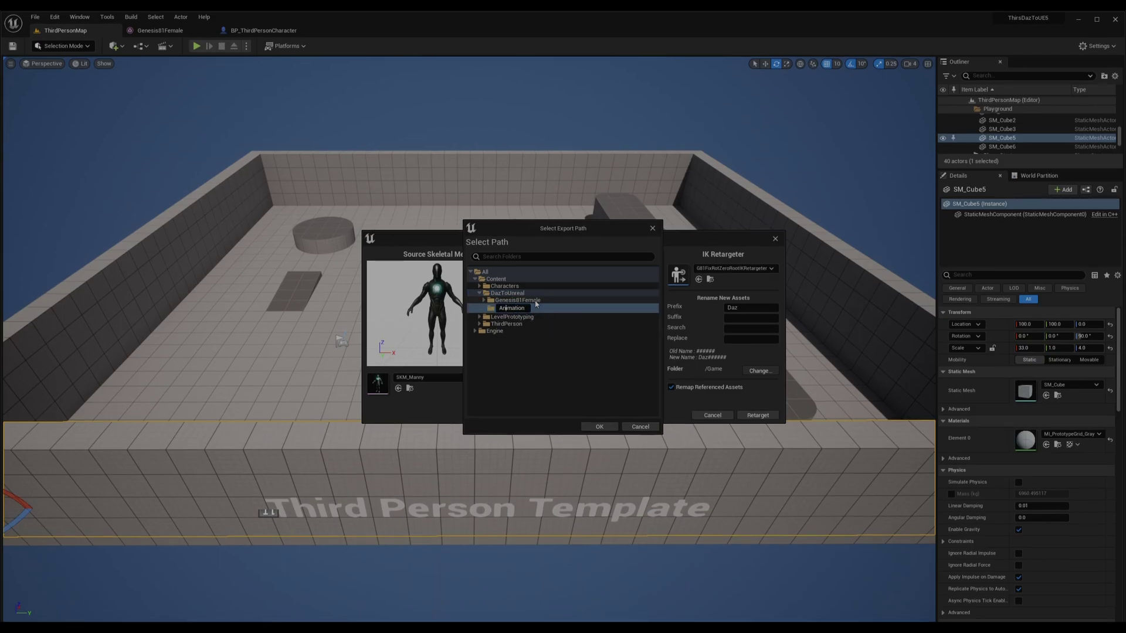
key(Return)
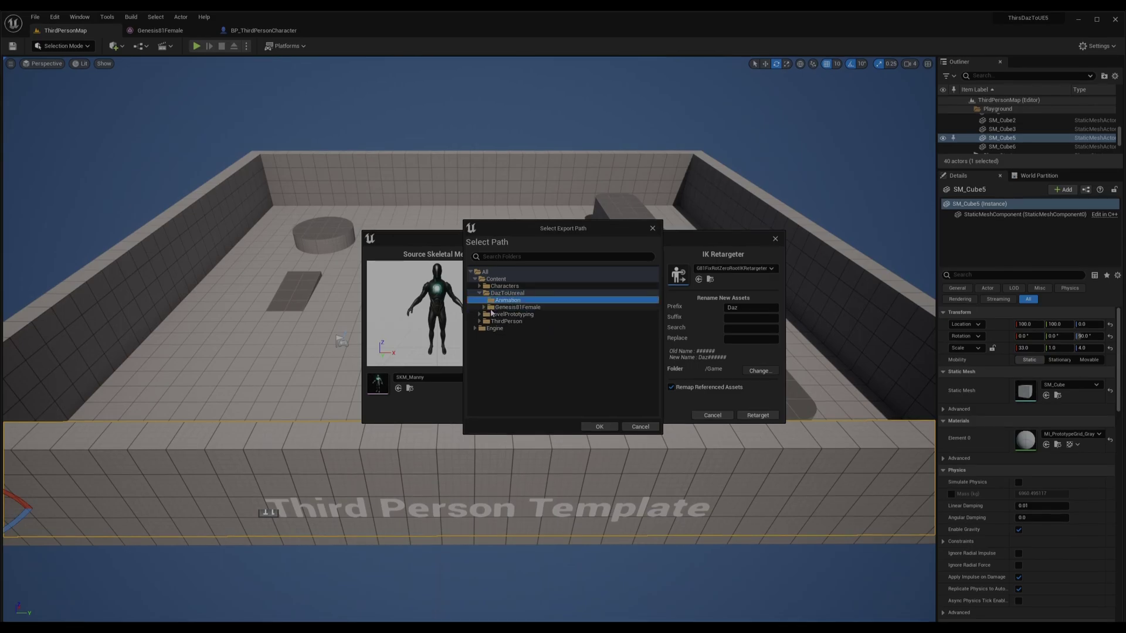
click(599, 426)
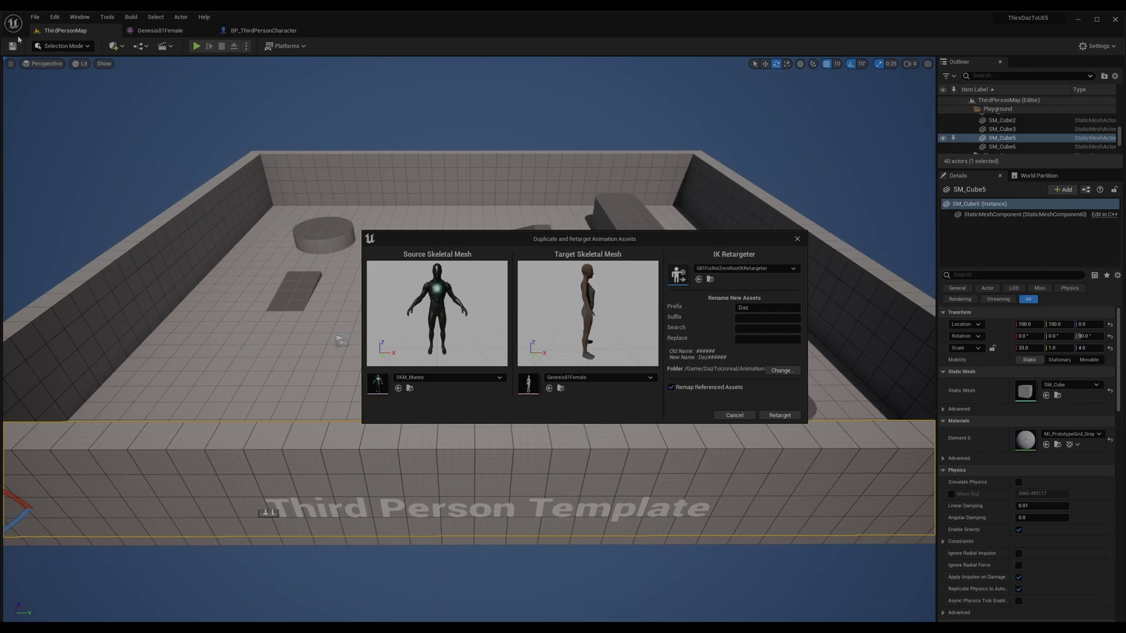
click(54, 16)
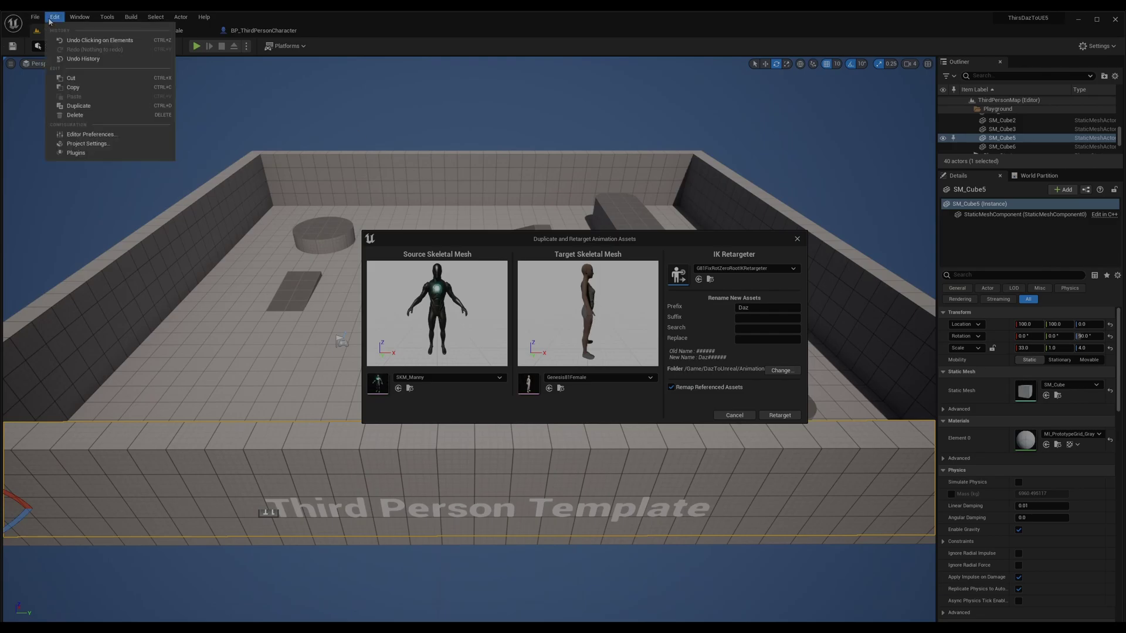
click(89, 145)
scroll(293, 296, down, 10)
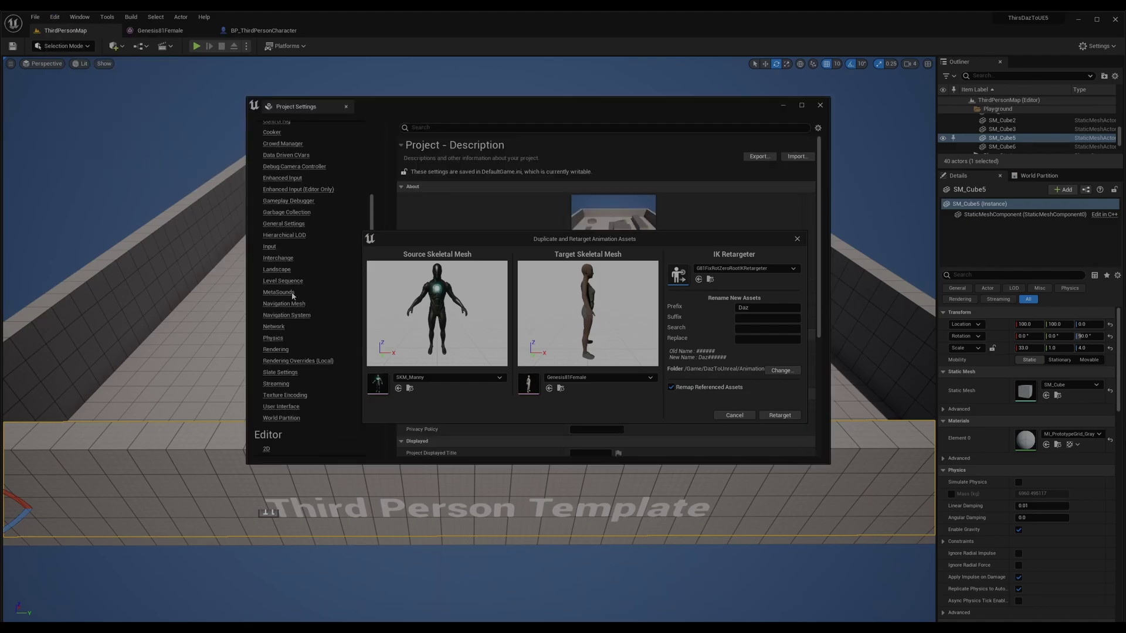
scroll(292, 296, down, 5)
click(298, 218)
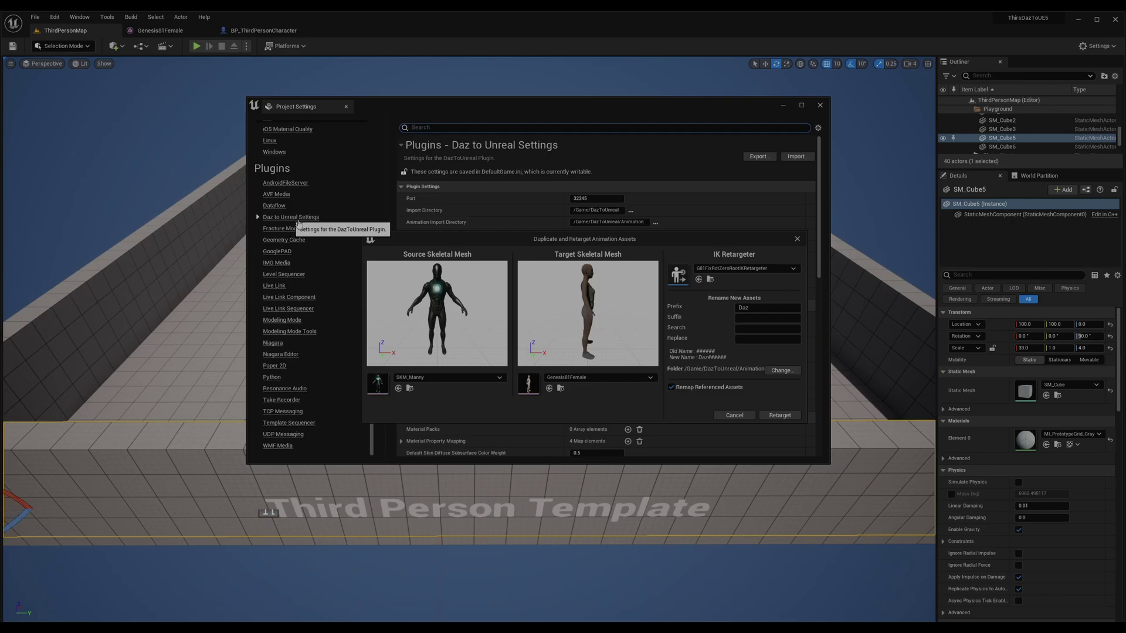
scroll(604, 176, down, 10)
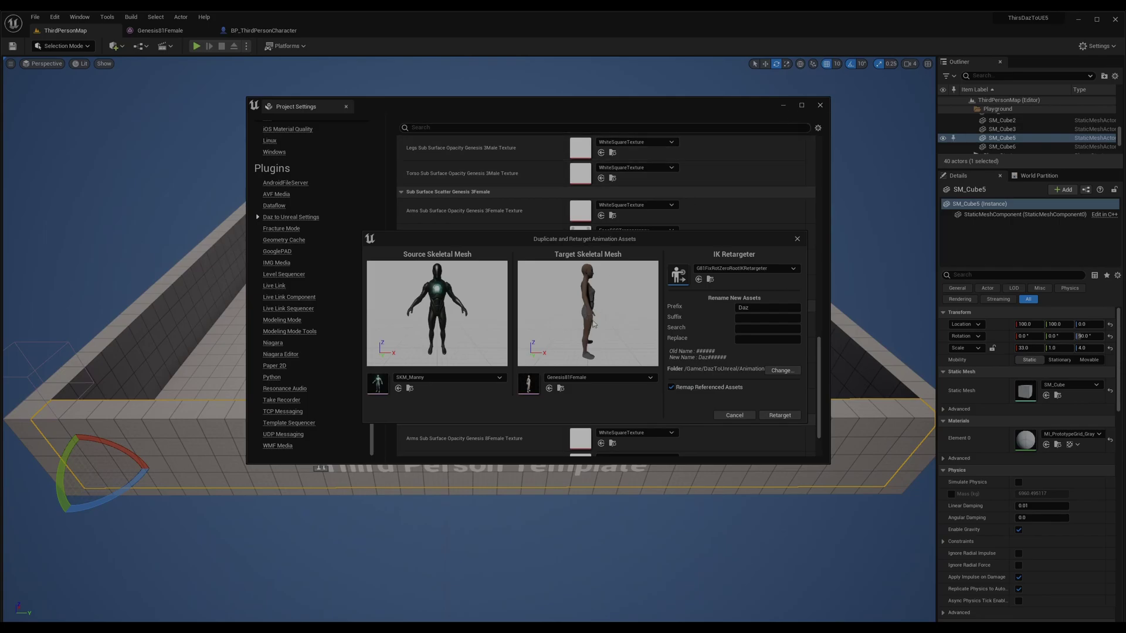
click(819, 106)
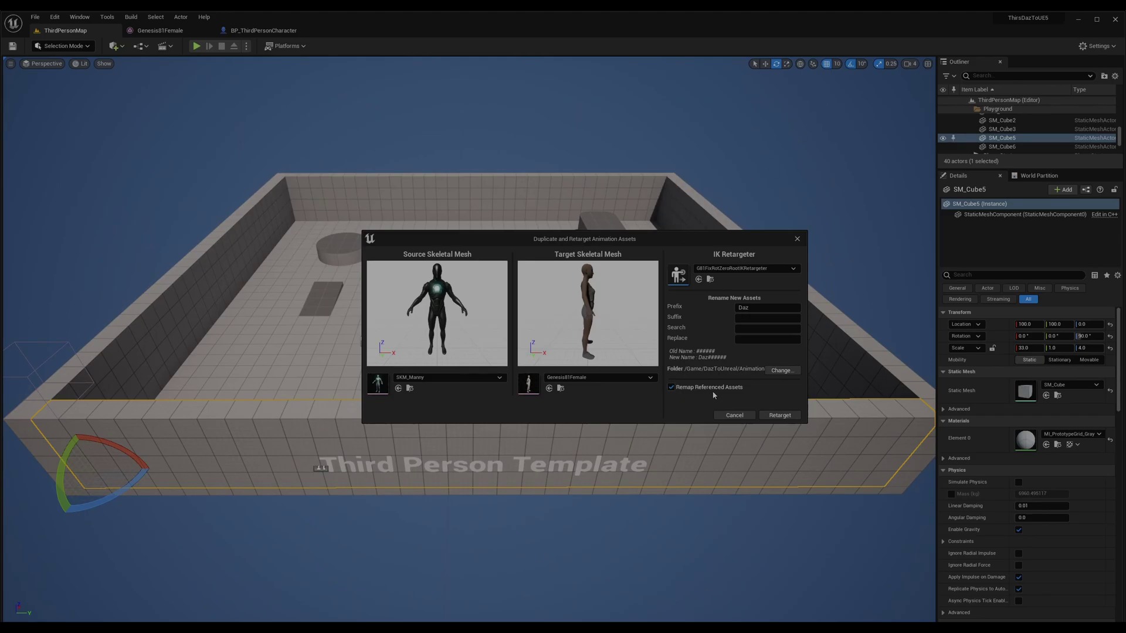
Run the retarget to create the Daz assets, then open DazABP_Quinn and close DazABP_Manny.
click(775, 415)
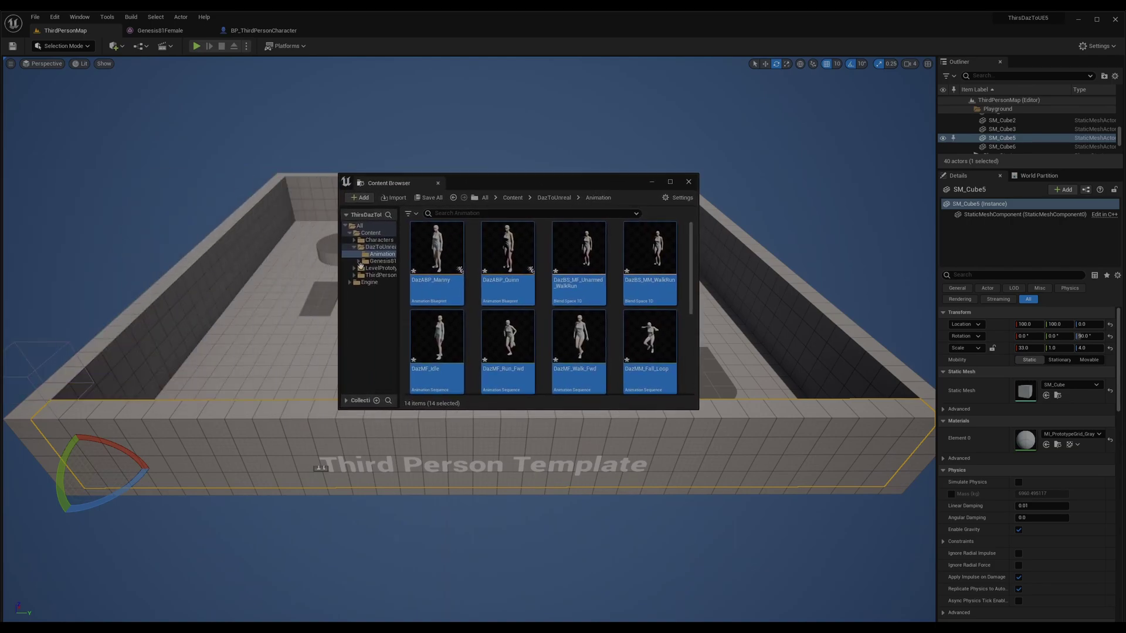
double_click(439, 239)
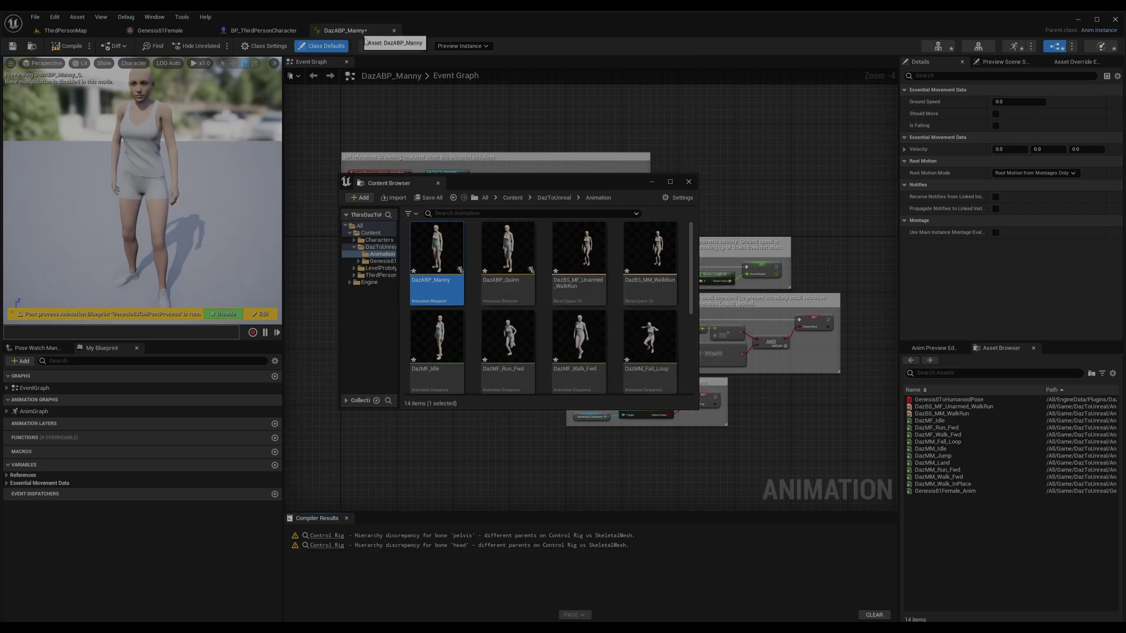
click(492, 245)
double_click(492, 246)
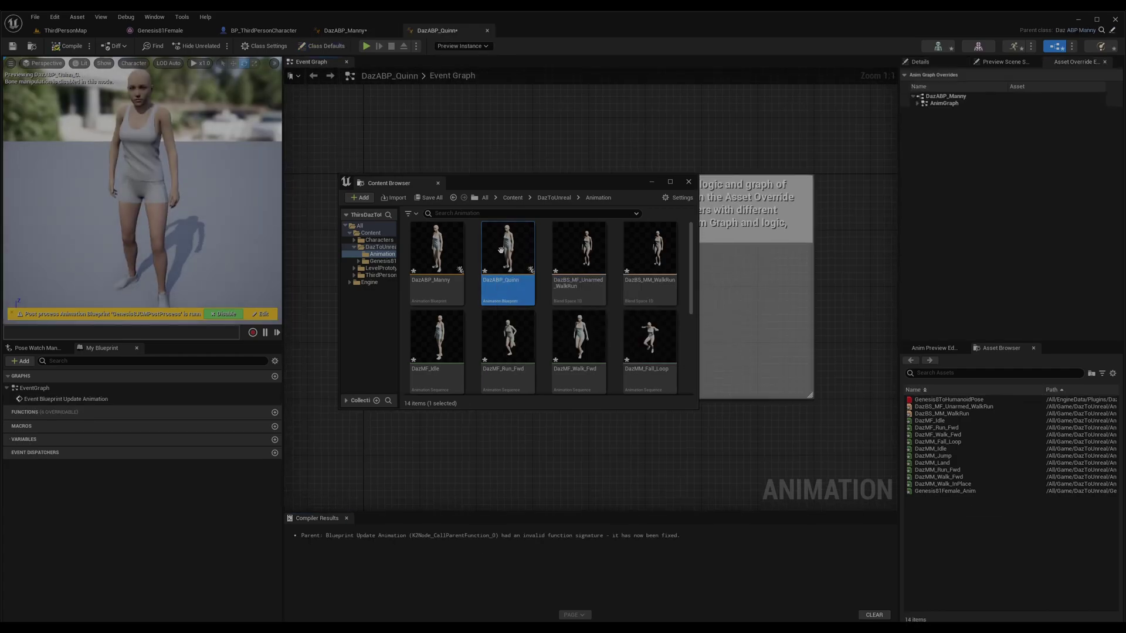
click(394, 31)
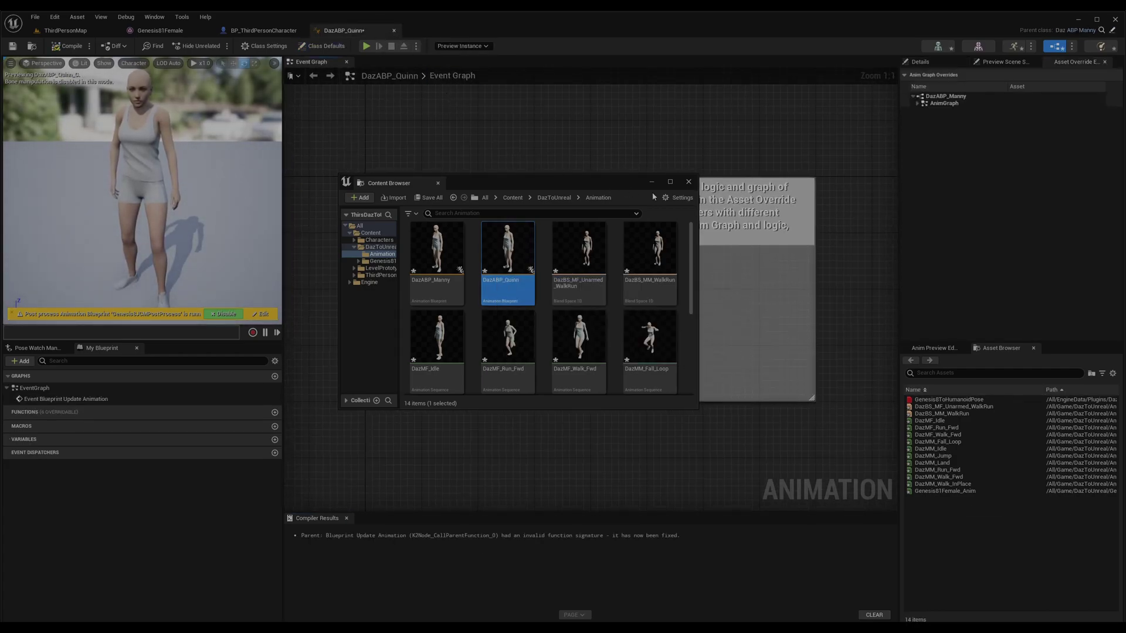
click(688, 181)
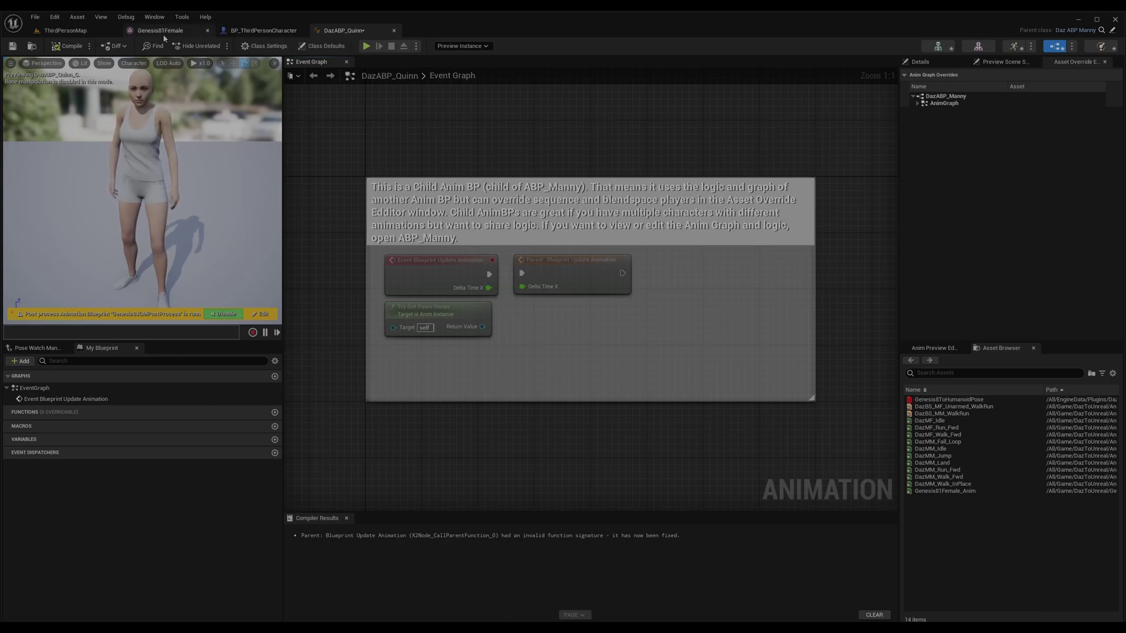
In BP_ThirdPersonCharacter, set the Mesh component's Skeletal Mesh Asset to Genesis81Female.
click(50, 31)
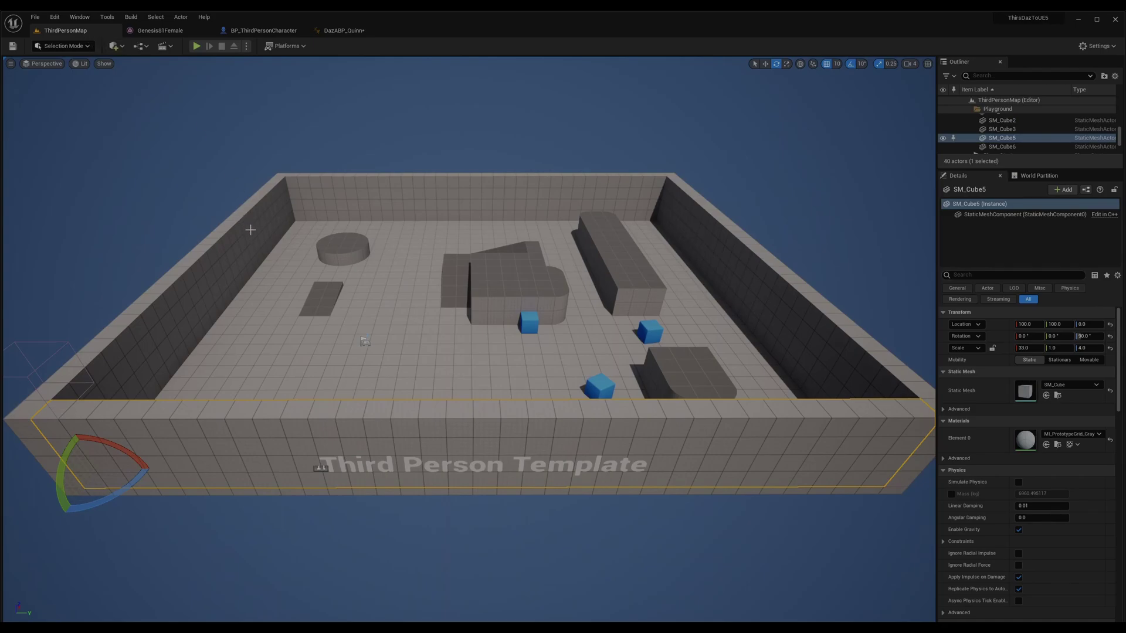
key(ctrl+space)
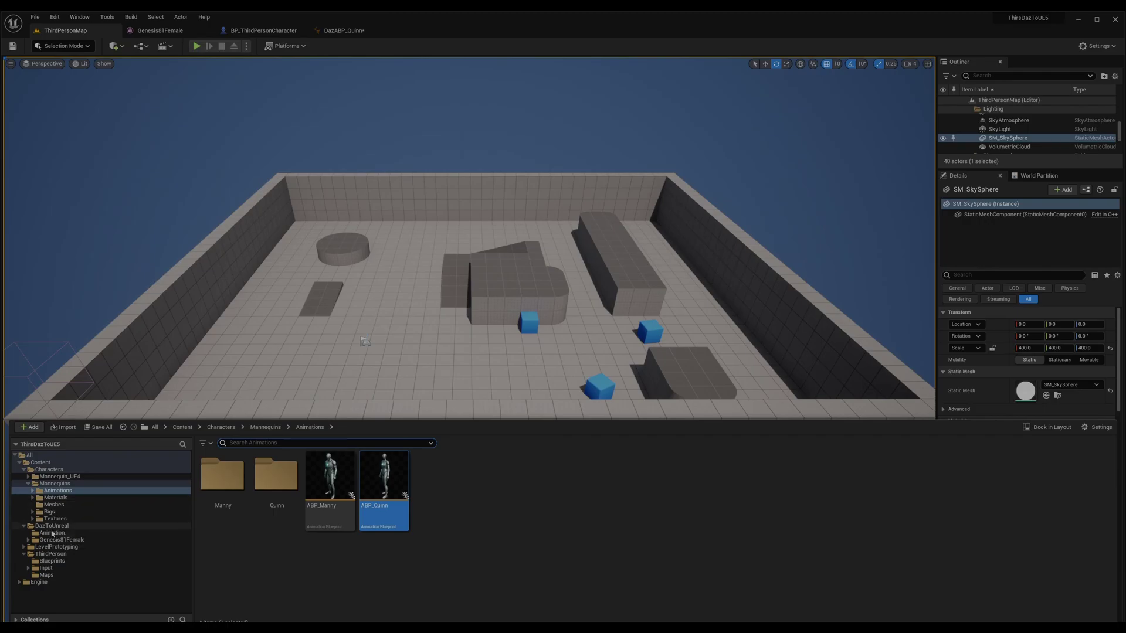
click(263, 30)
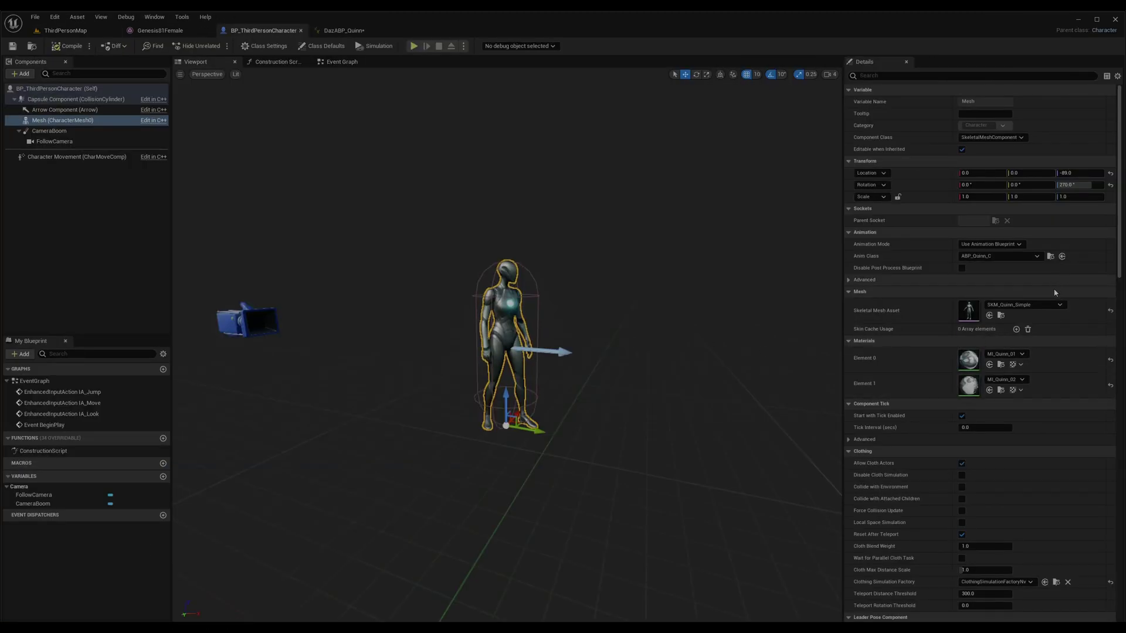
click(1024, 305)
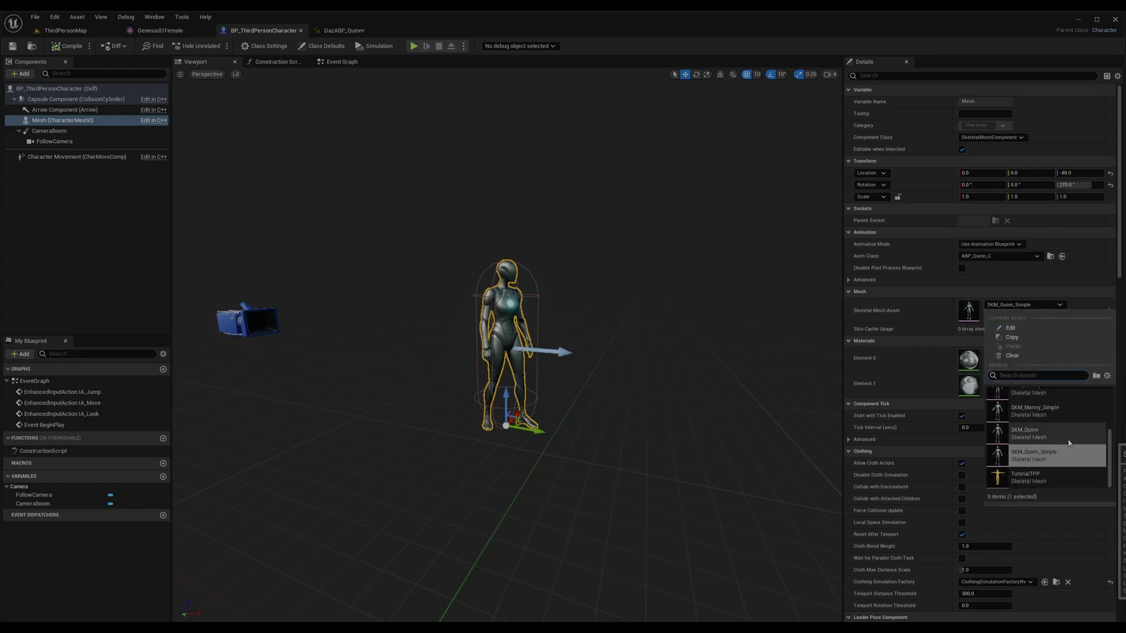
scroll(1067, 440, up, 4)
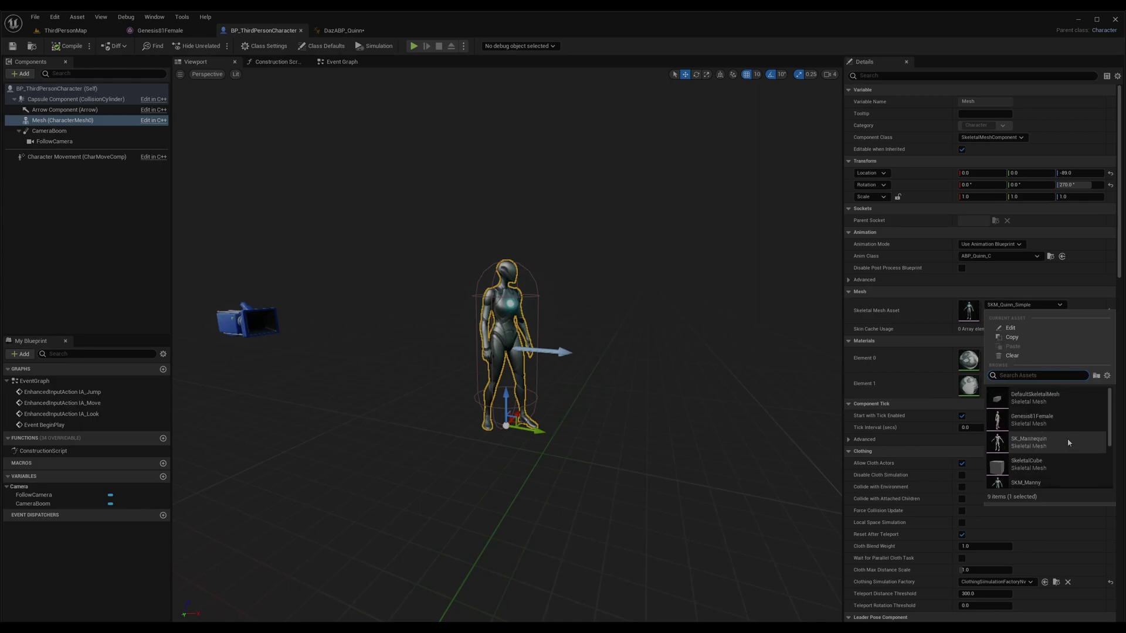
click(1044, 420)
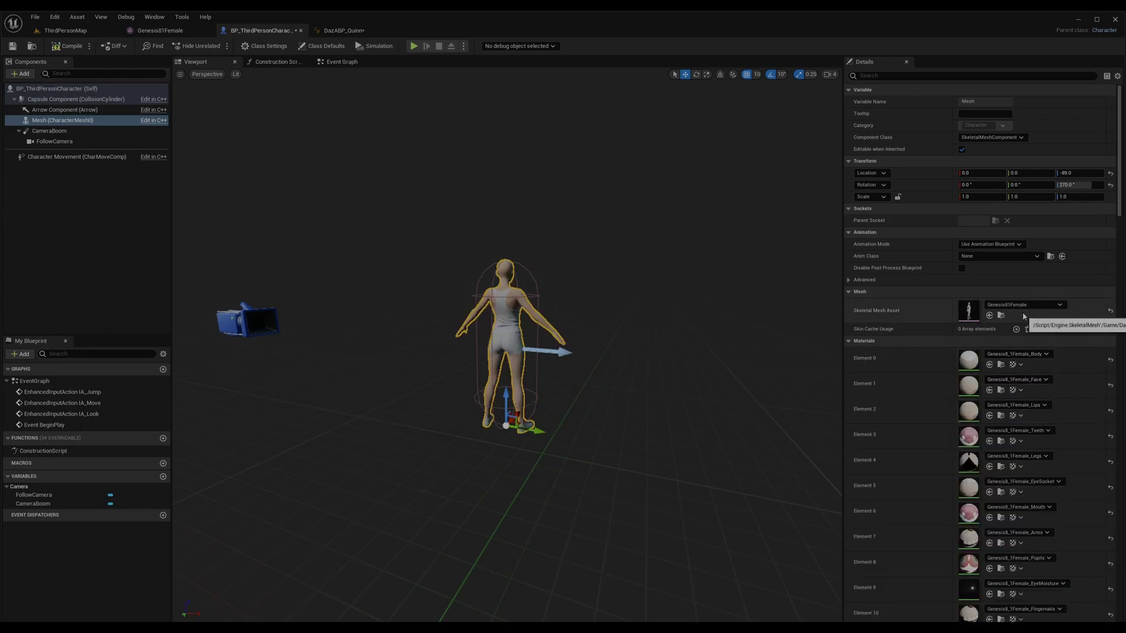
Set the Anim Class to DazABP_Quinn, then compile and save the blueprint.
click(978, 258)
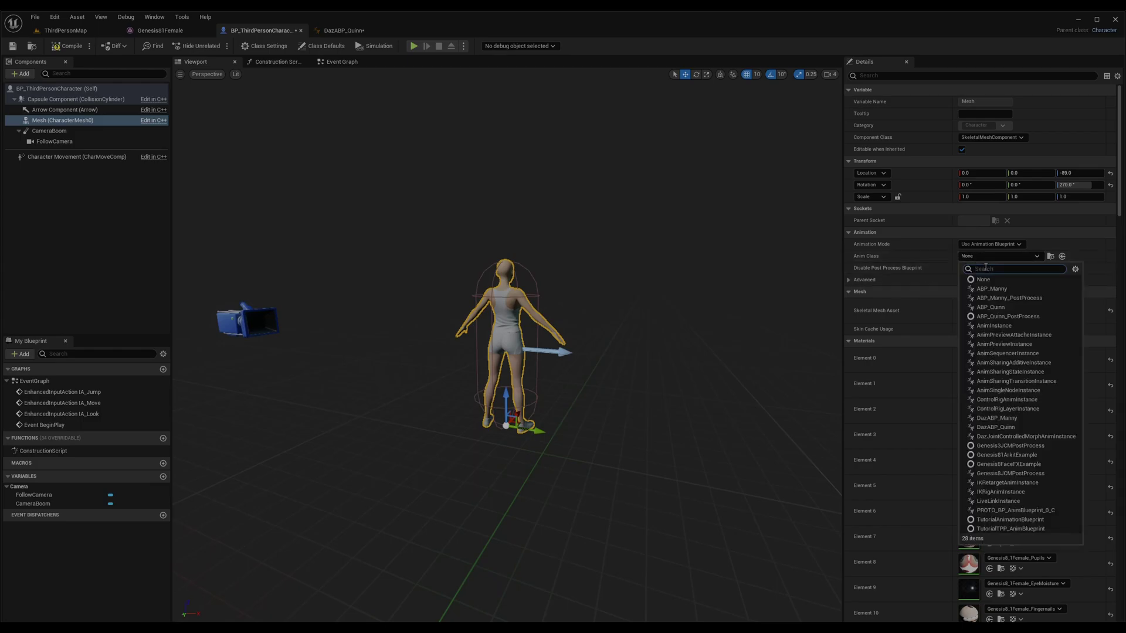
text(daz)
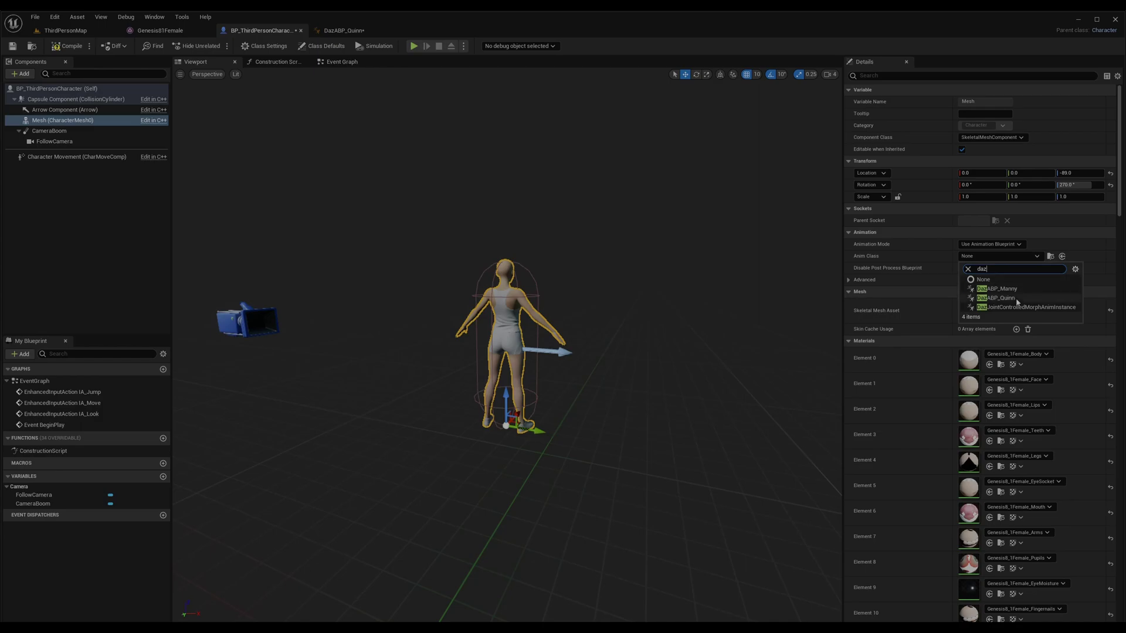
click(1013, 302)
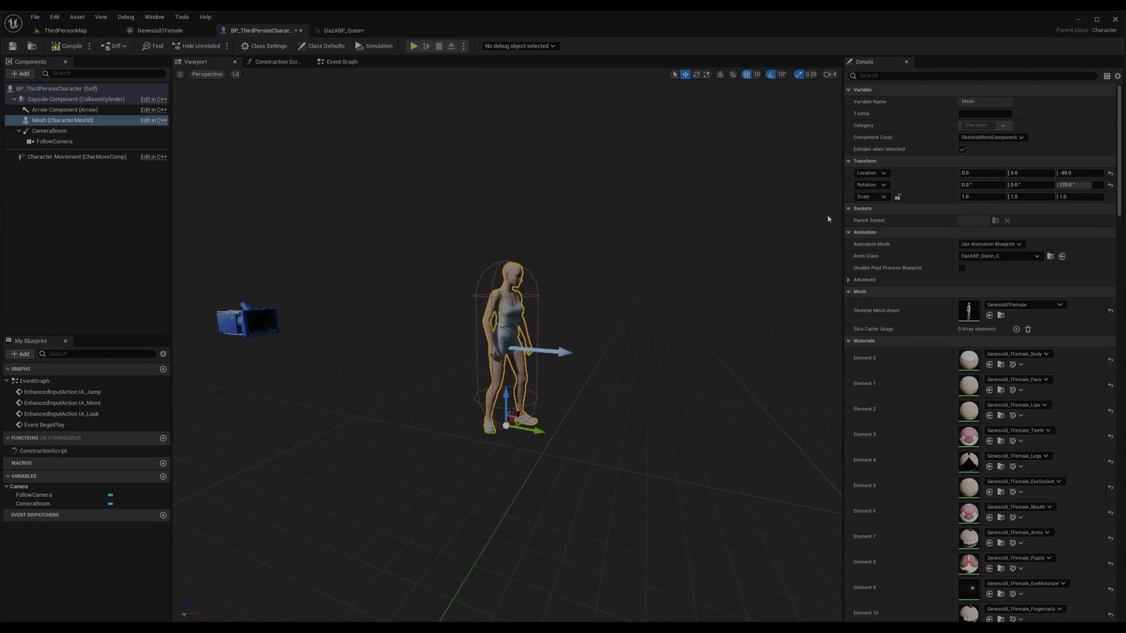
click(68, 45)
click(13, 46)
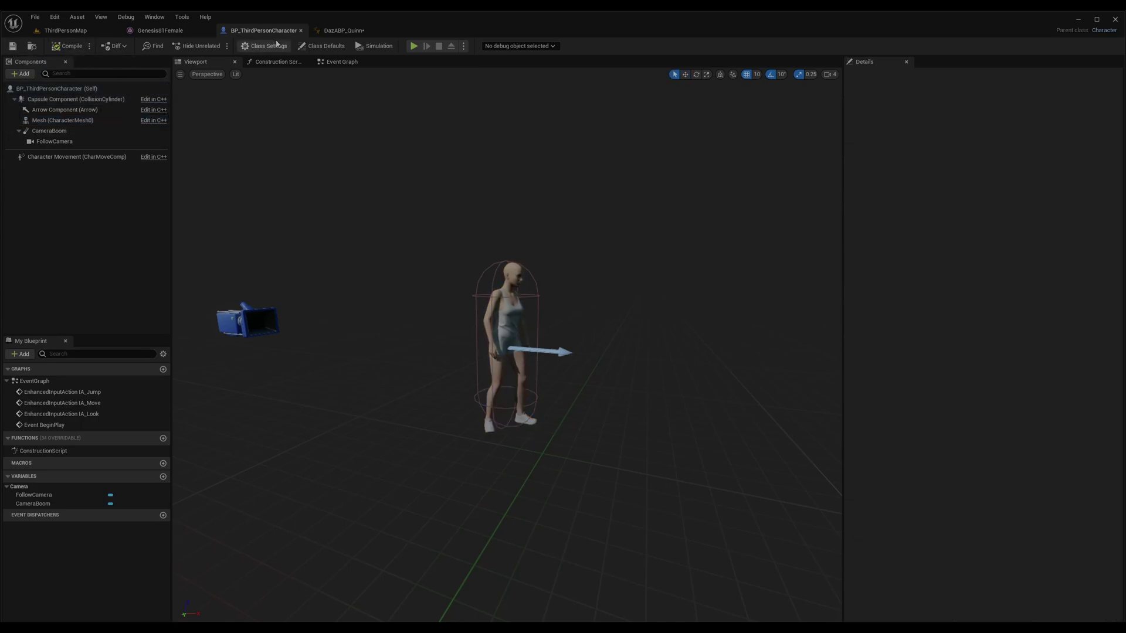
Start a Play-in-Editor session of ThirdPersonMap and give the game mouse control.
click(66, 32)
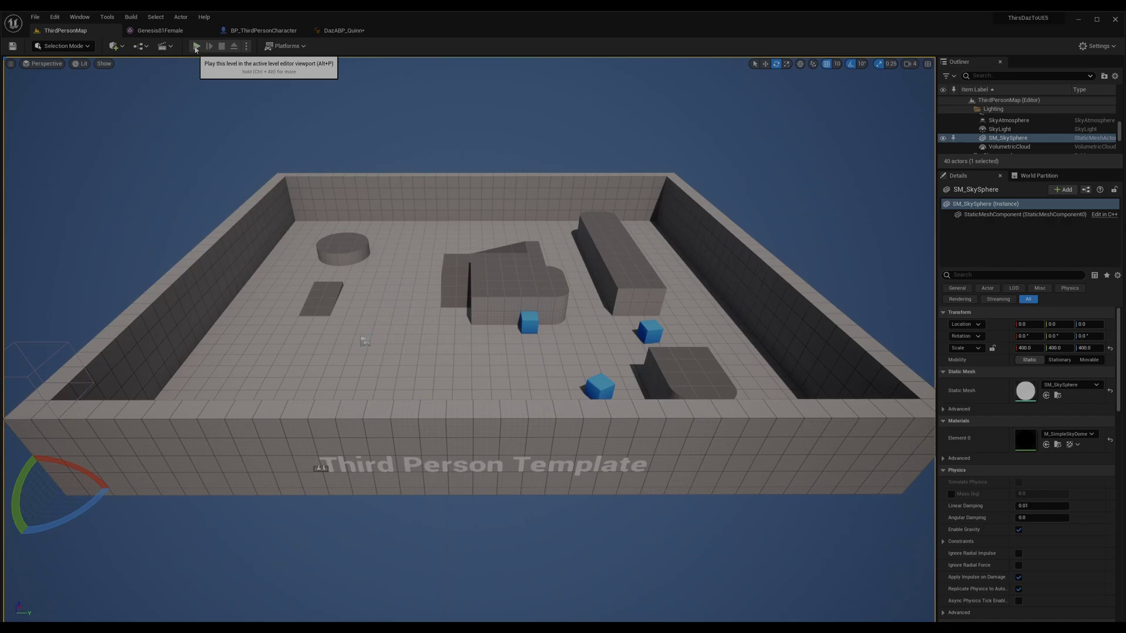
click(197, 46)
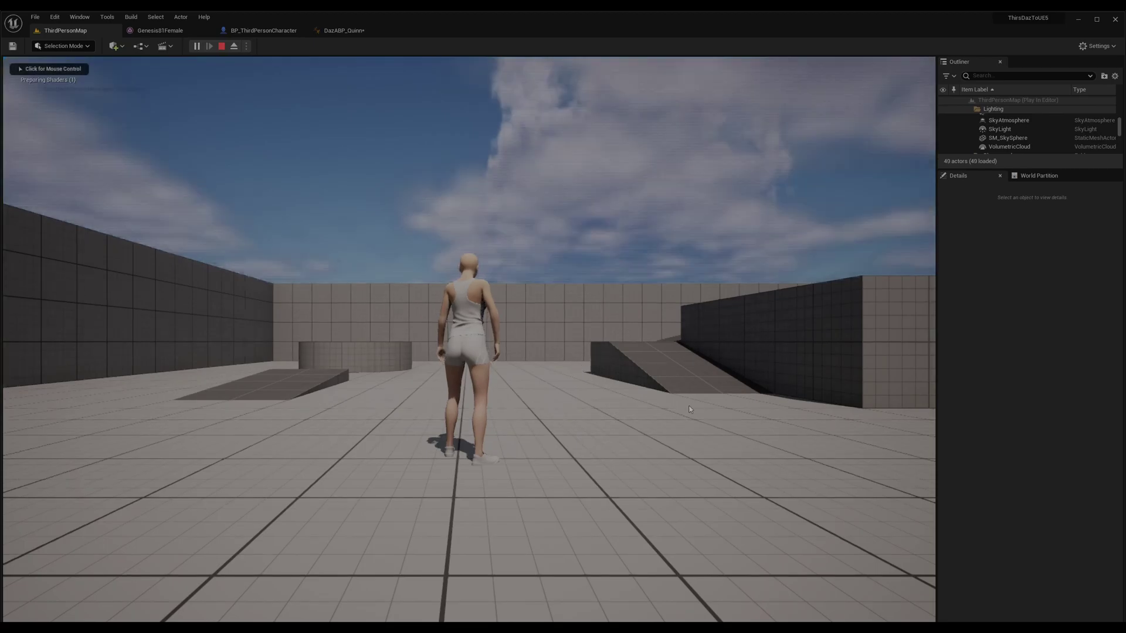
click(689, 409)
Run the Genesis 8.1 character forward through the maze with W to check its animations.
key(w)
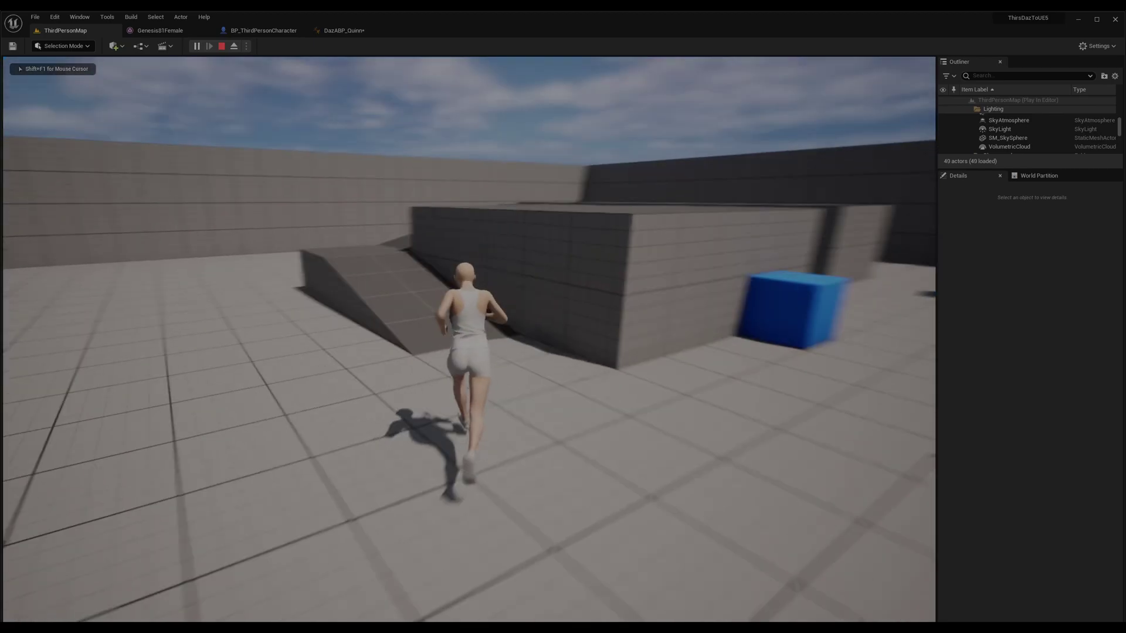
key(w)
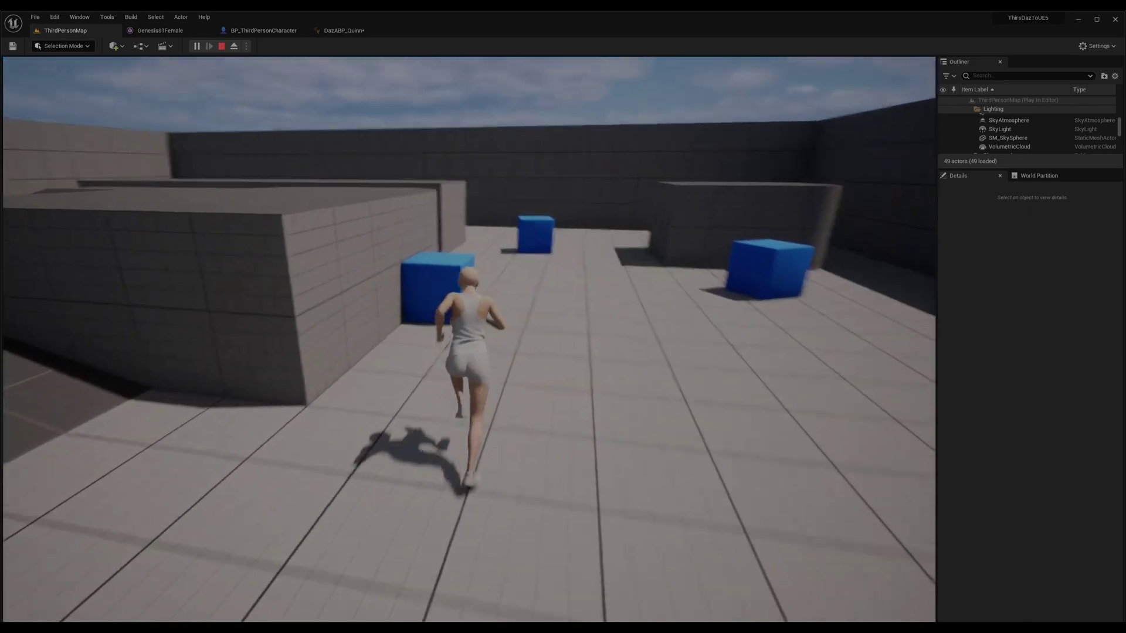
key(w)
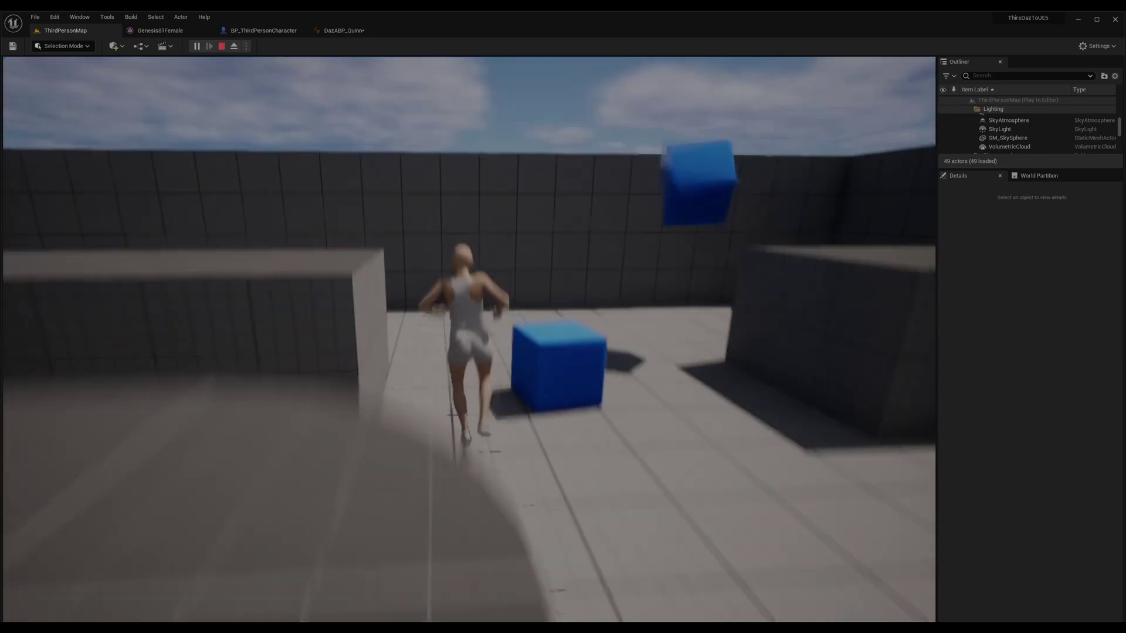
key(w)
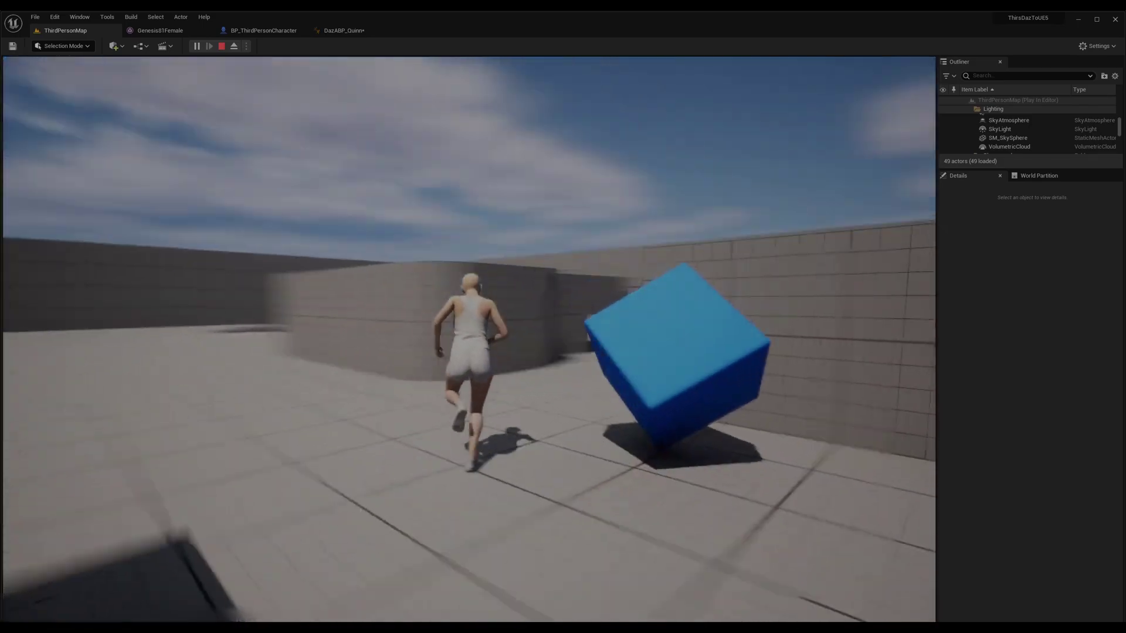
key(w)
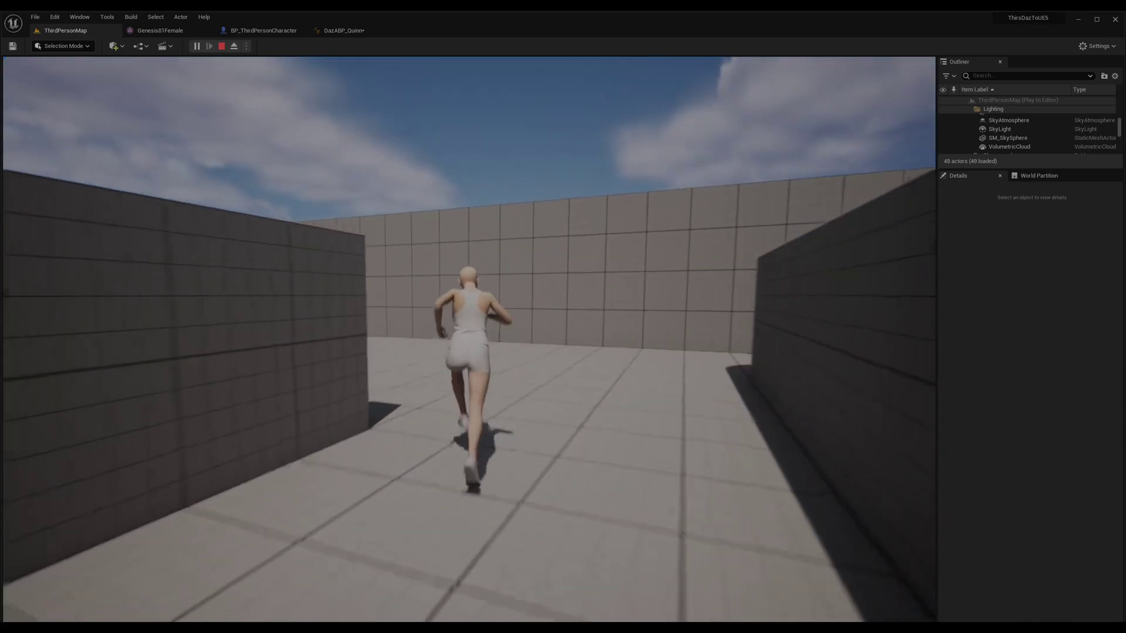
key(w)
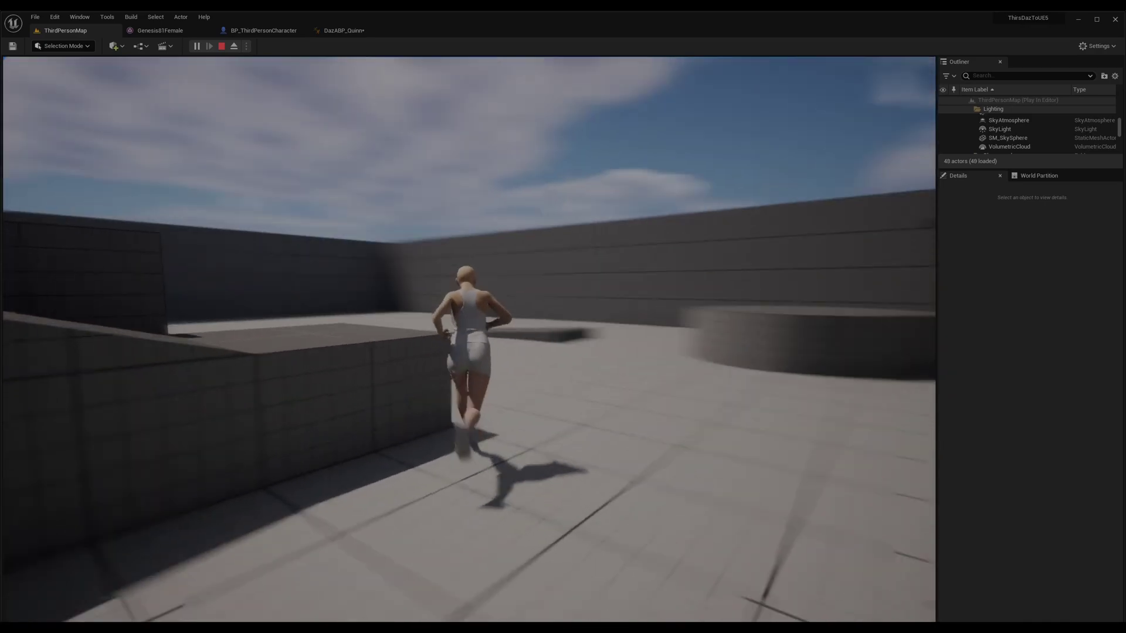
key(w)
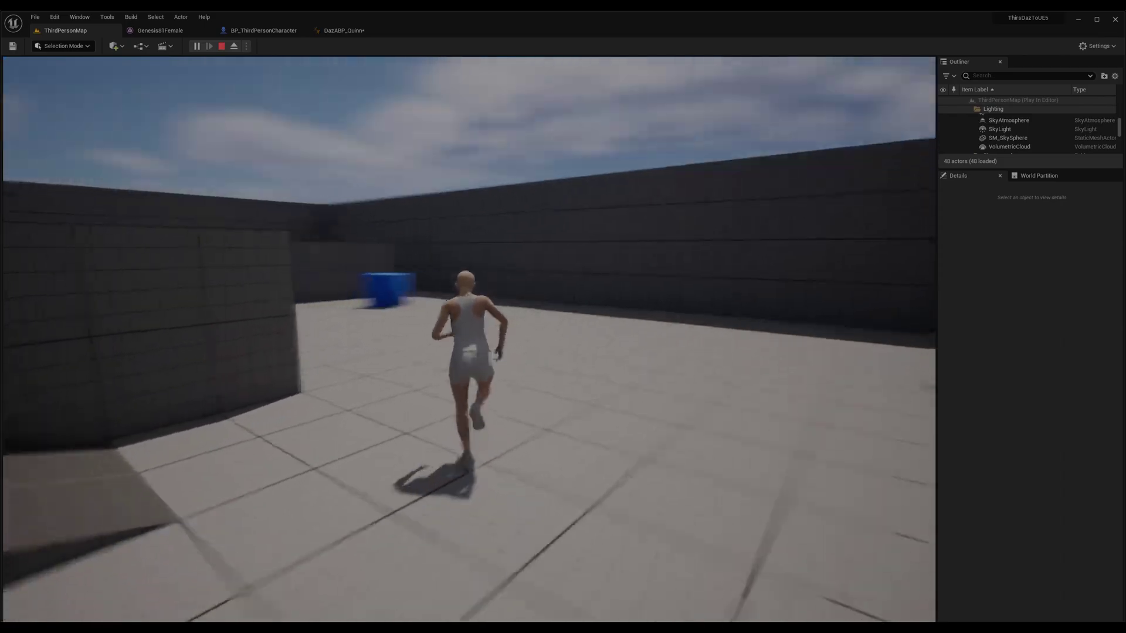
key(w)
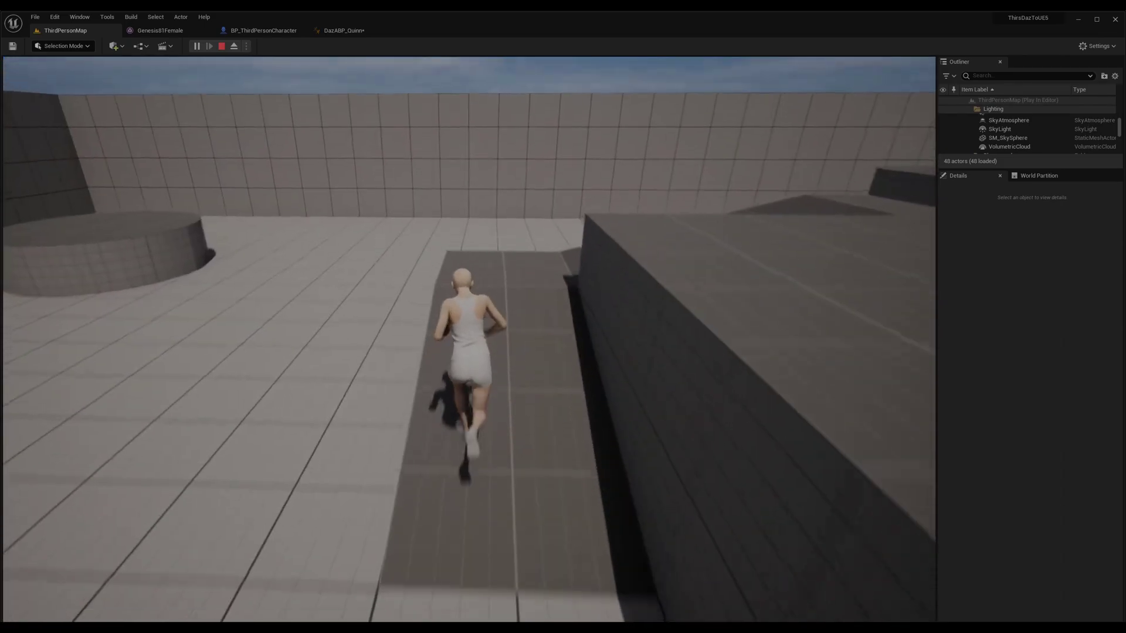
key(w)
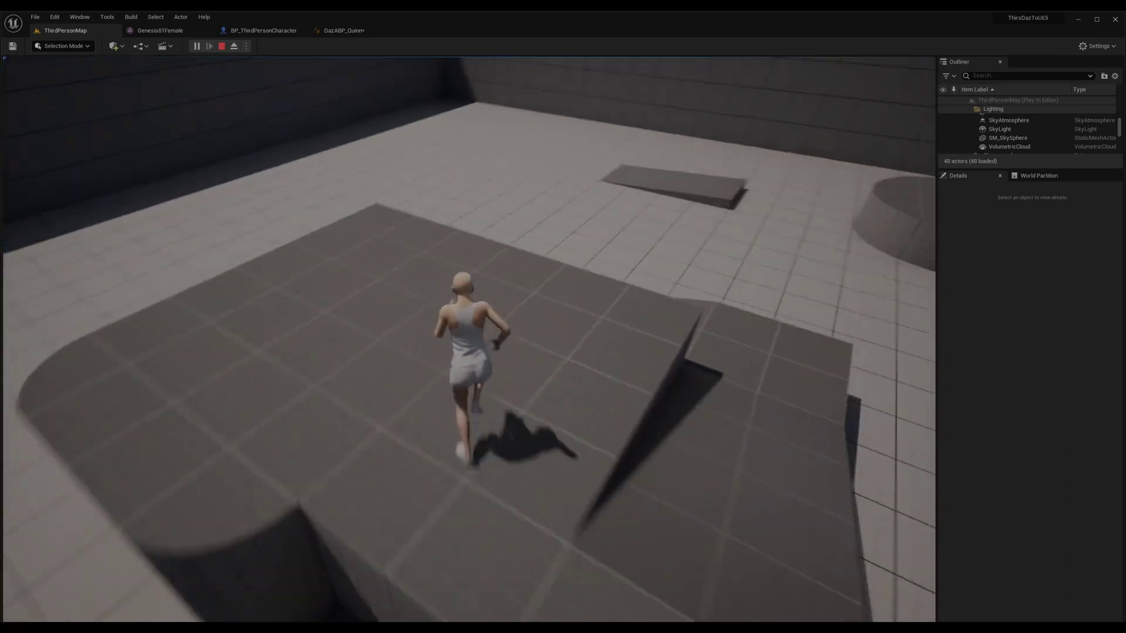